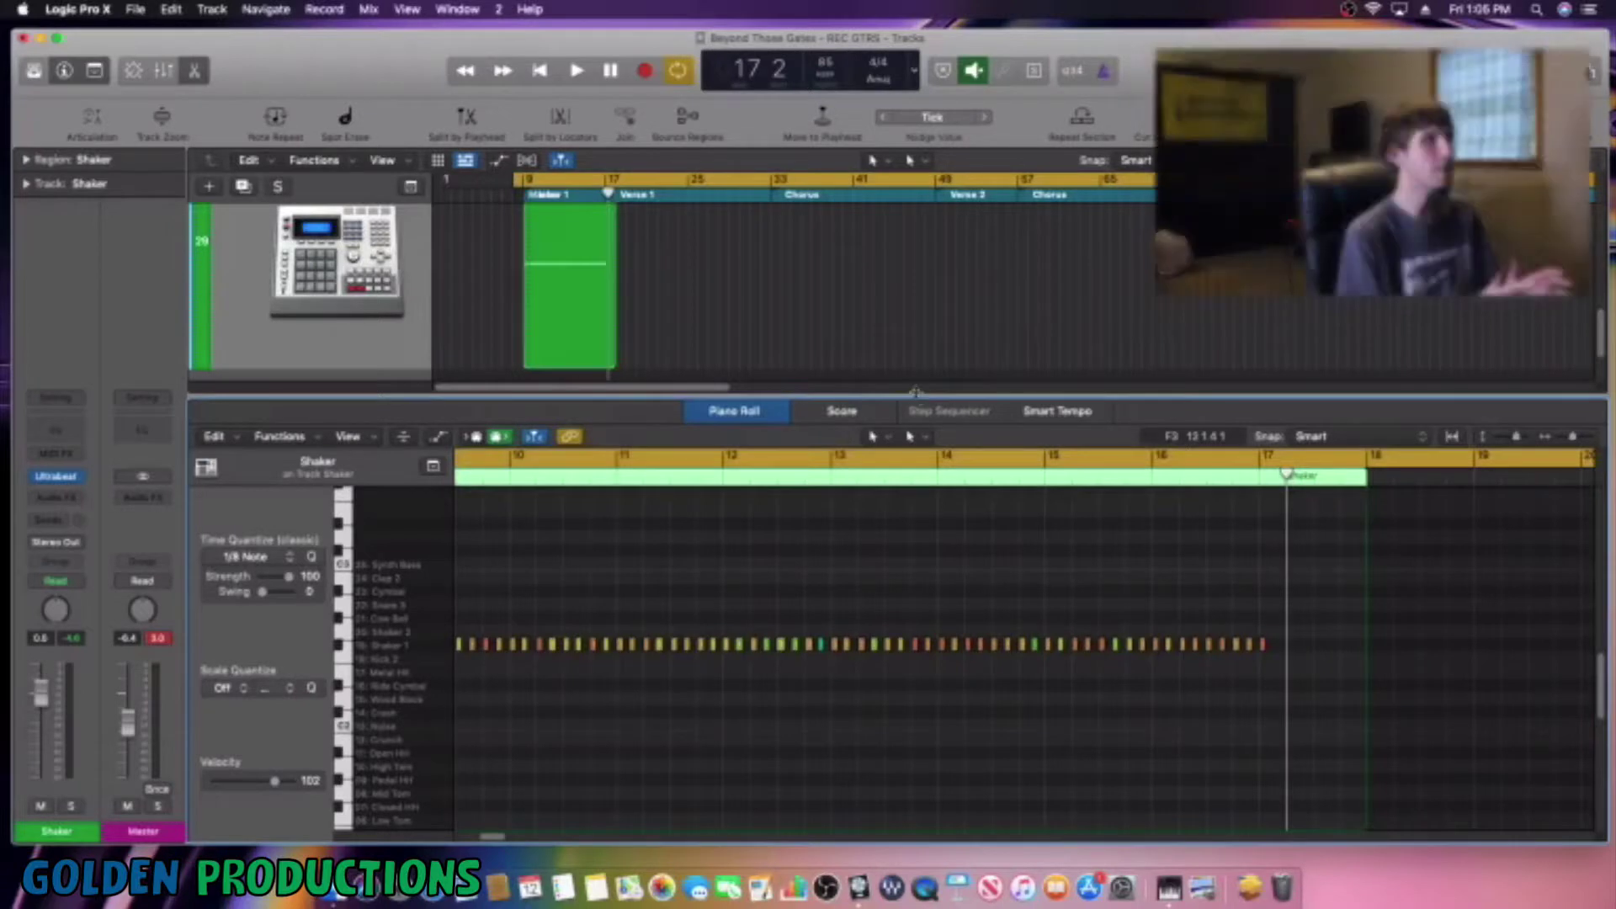
Enlarge the Piano Roll, zoom out to show bars 9–18, and select every Shaker 1 note.
{"action": "left_click_drag", "start_coordinate": [923, 389], "coordinate": [924, 349]}
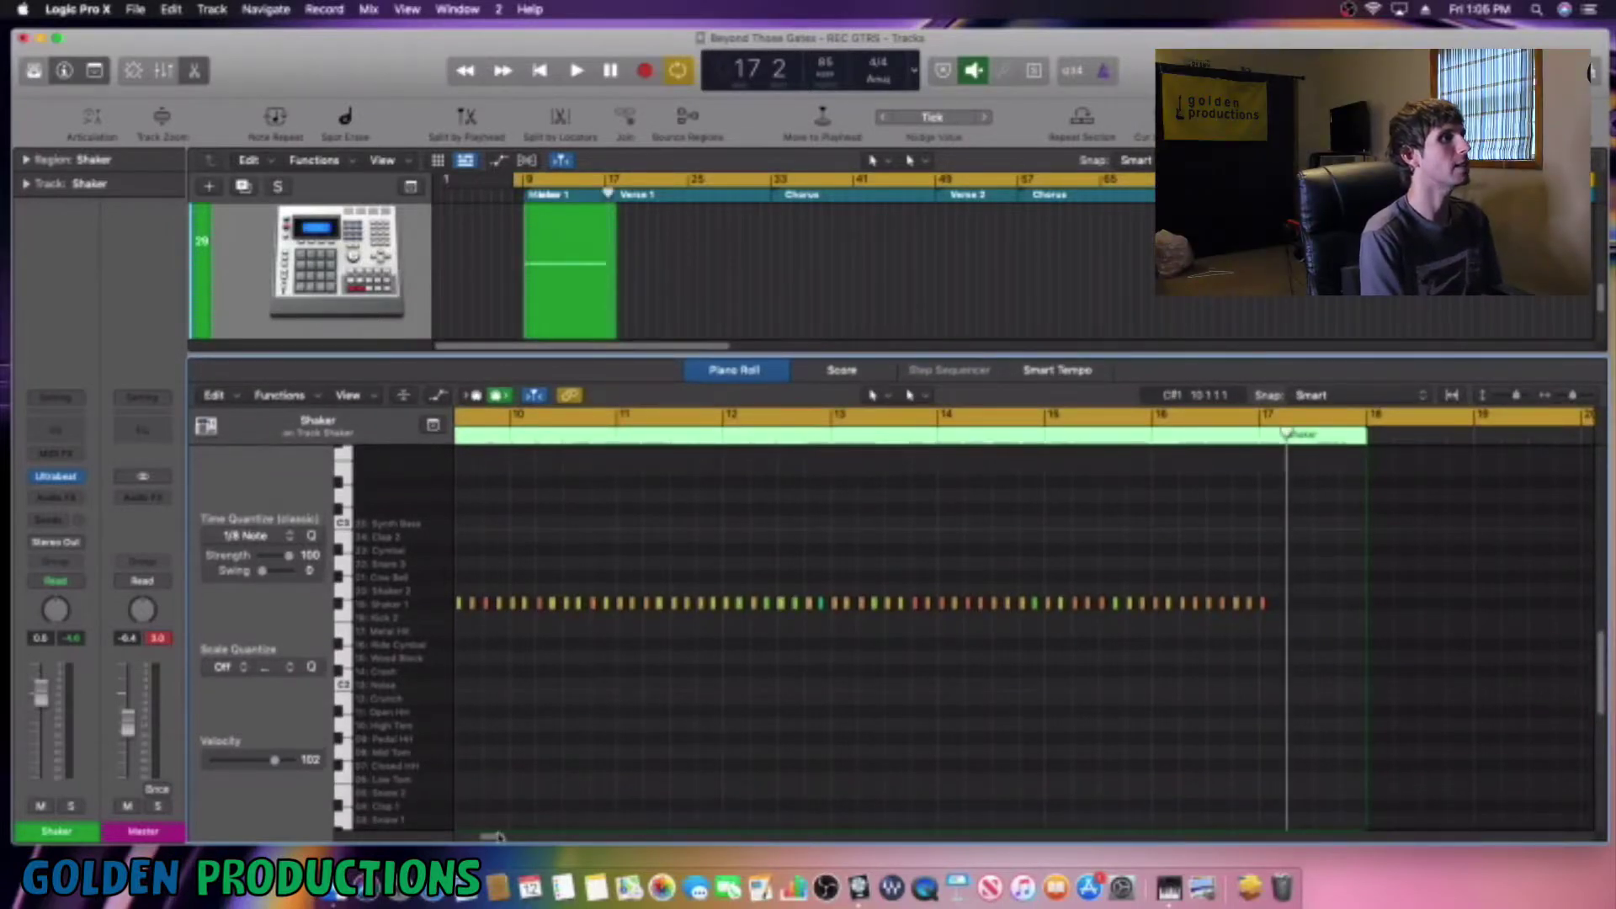
{"action": "scroll", "coordinate": [506, 836], "scroll_direction": "down", "scroll_amount": 3}
{"action": "scroll", "coordinate": [502, 836], "scroll_direction": "down", "scroll_amount": 6}
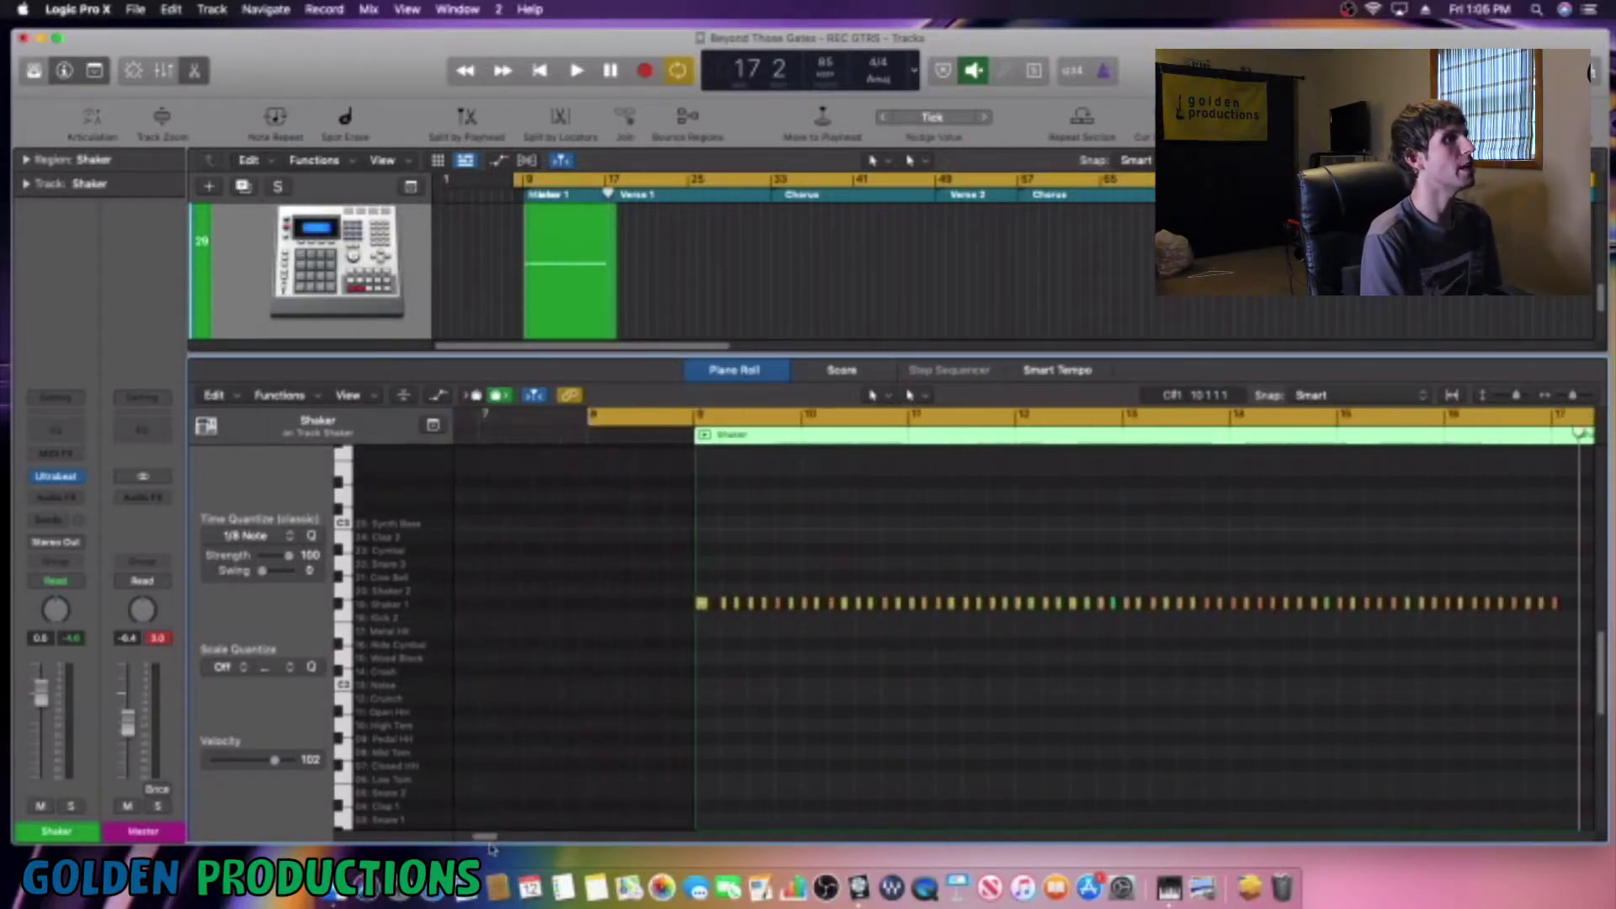
{"action": "scroll", "coordinate": [498, 848], "scroll_direction": "left", "scroll_amount": 2}
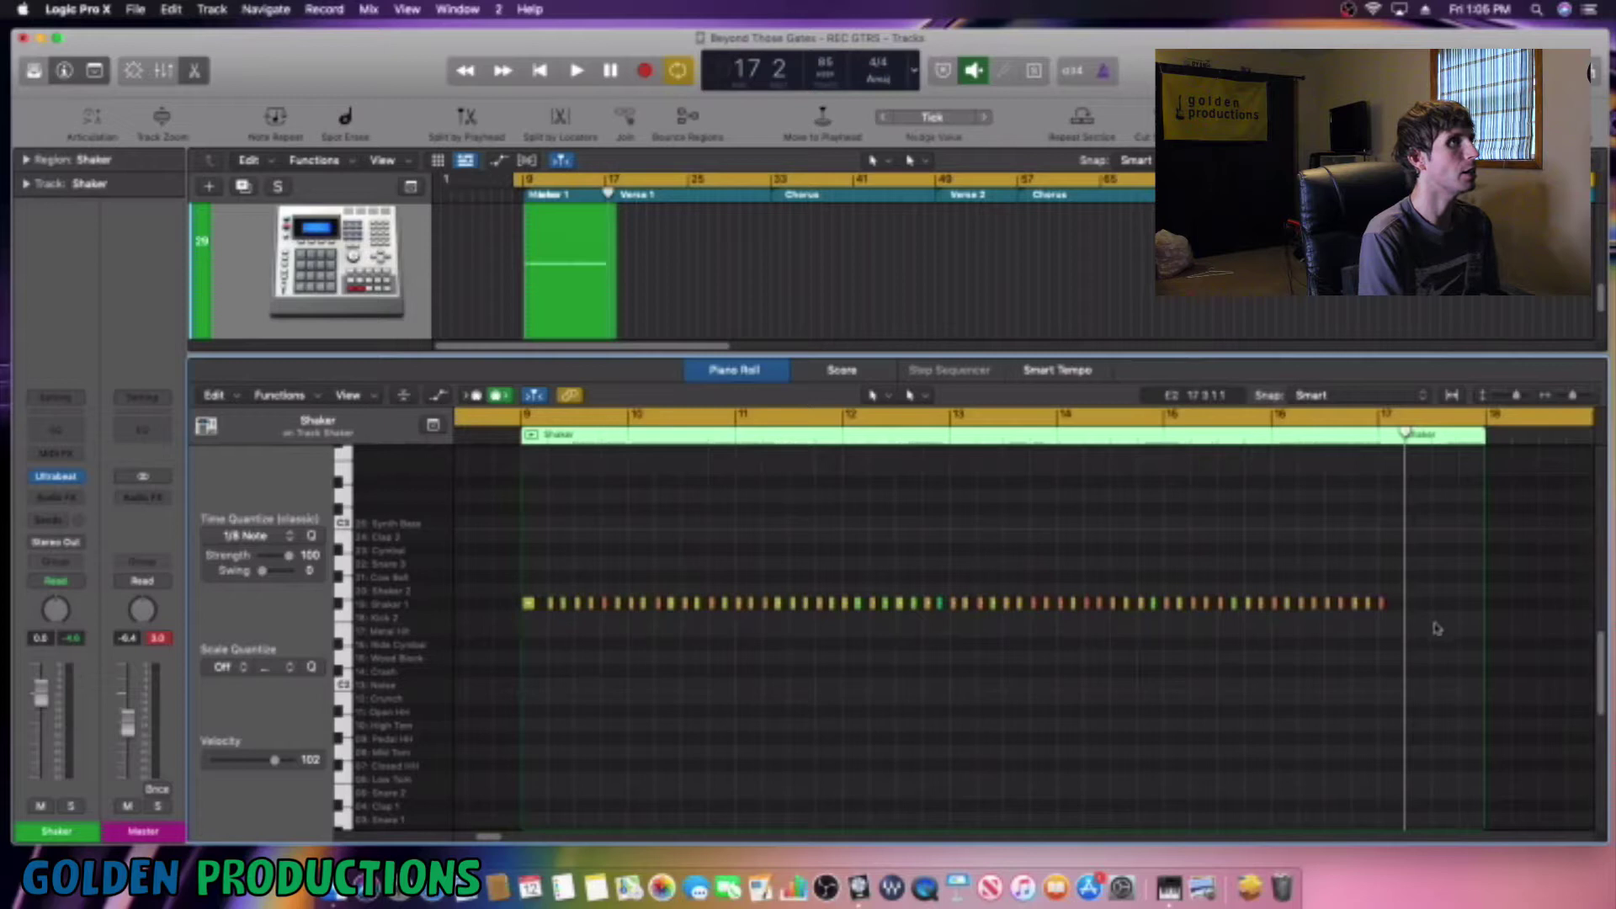
{"action": "left_click_drag", "start_coordinate": [1432, 637], "coordinate": [512, 546]}
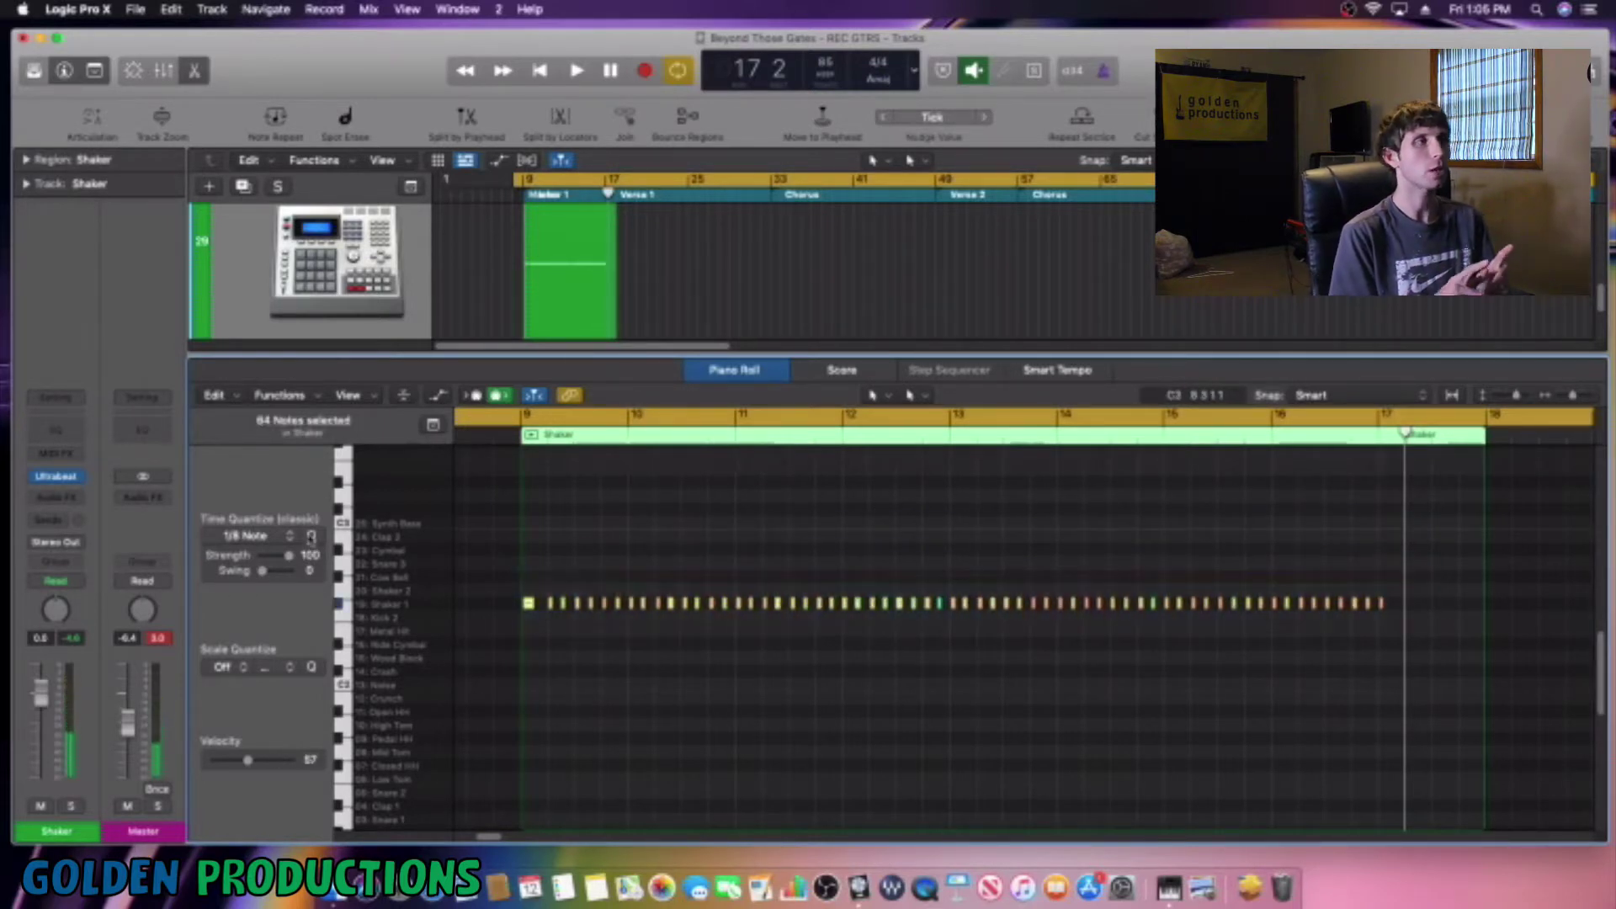
Deselect the notes and zoom in horizontally so the individual Shaker hits are spaced out.
{"action": "left_click", "coordinate": [1097, 723]}
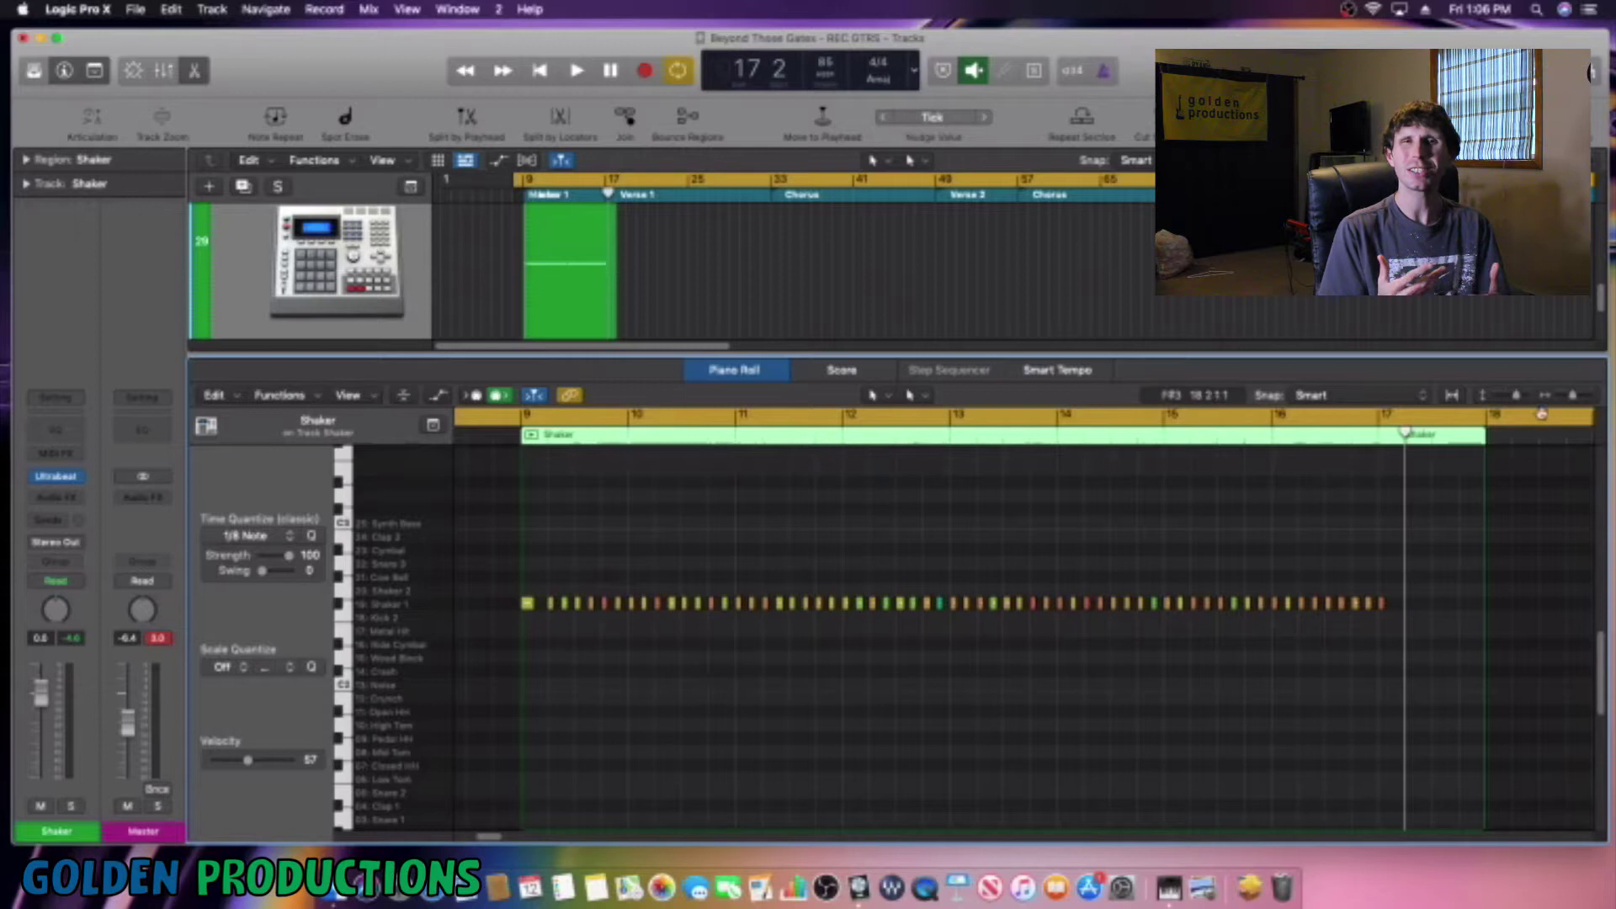
{"action": "left_click_drag", "start_coordinate": [1574, 399], "coordinate": [1579, 397]}
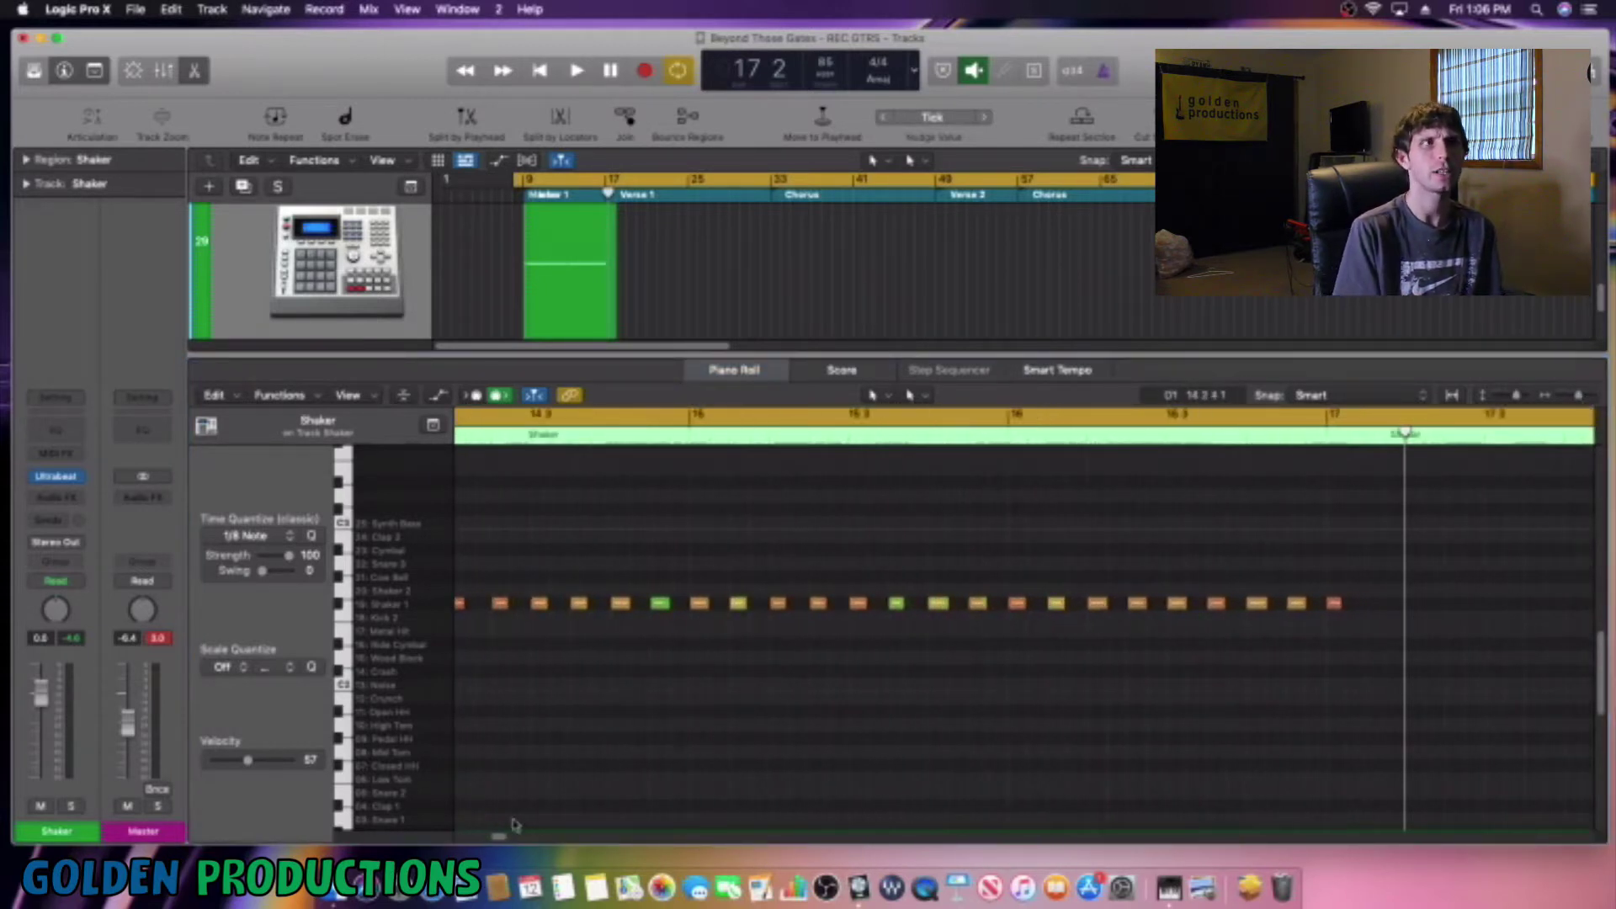
Lengthen the first Shaker note at bar 9, then deselect it.
{"action": "left_click_drag", "start_coordinate": [509, 838], "coordinate": [484, 844]}
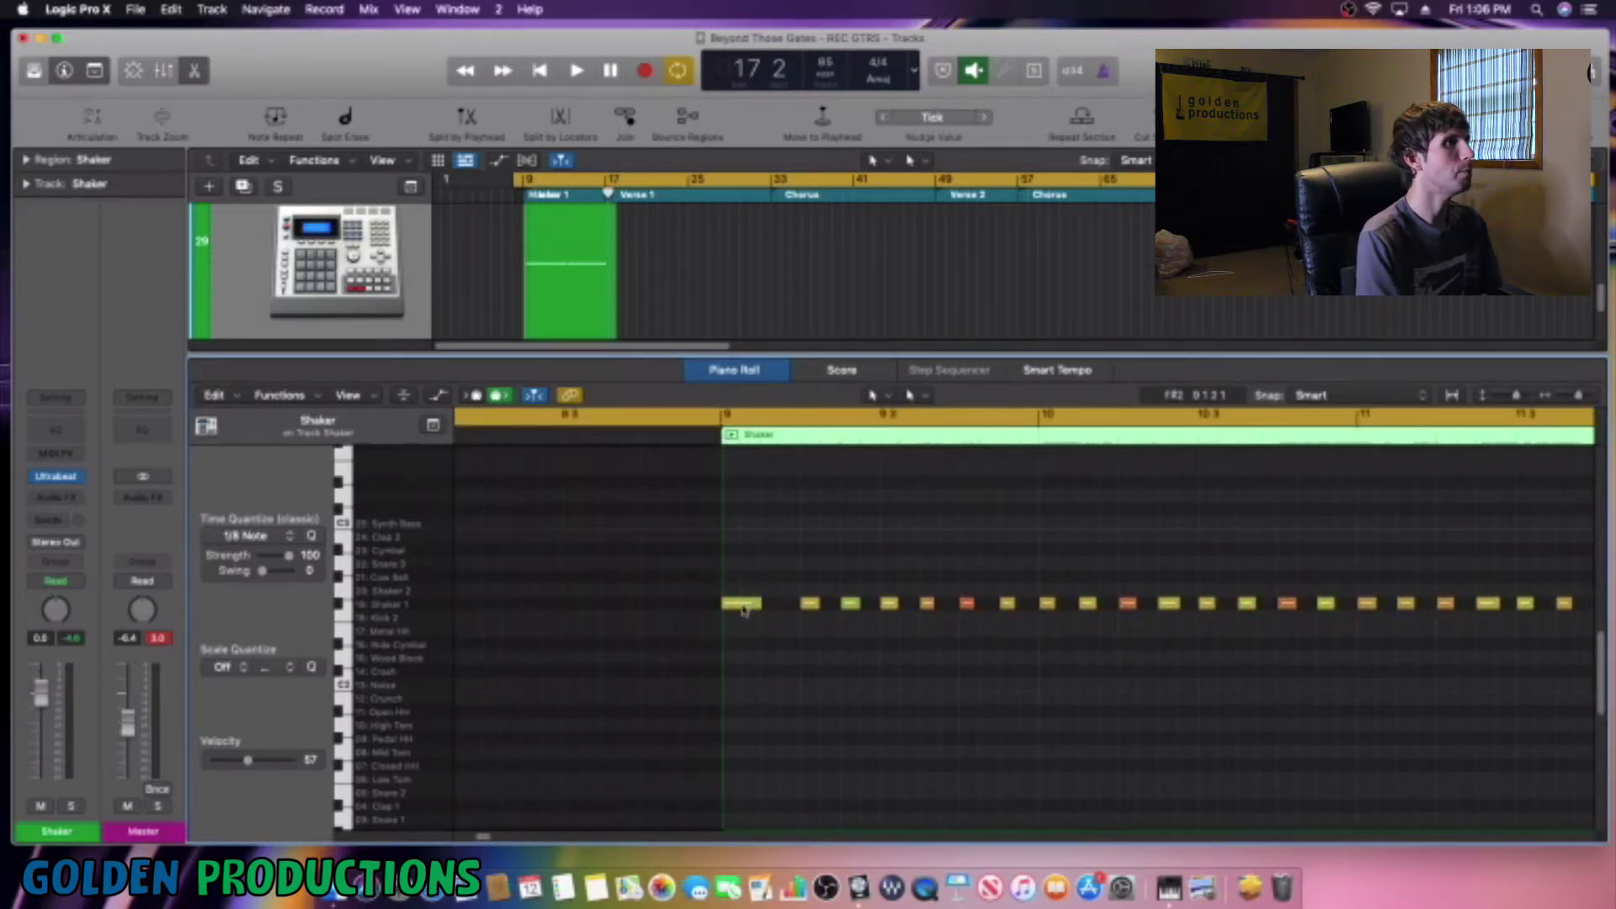
{"action": "mouse_move", "coordinate": [760, 606]}
{"action": "left_mouse_down"}
{"action": "mouse_move", "coordinate": [745, 610]}
{"action": "mouse_move", "coordinate": [789, 608]}
{"action": "left_mouse_up"}
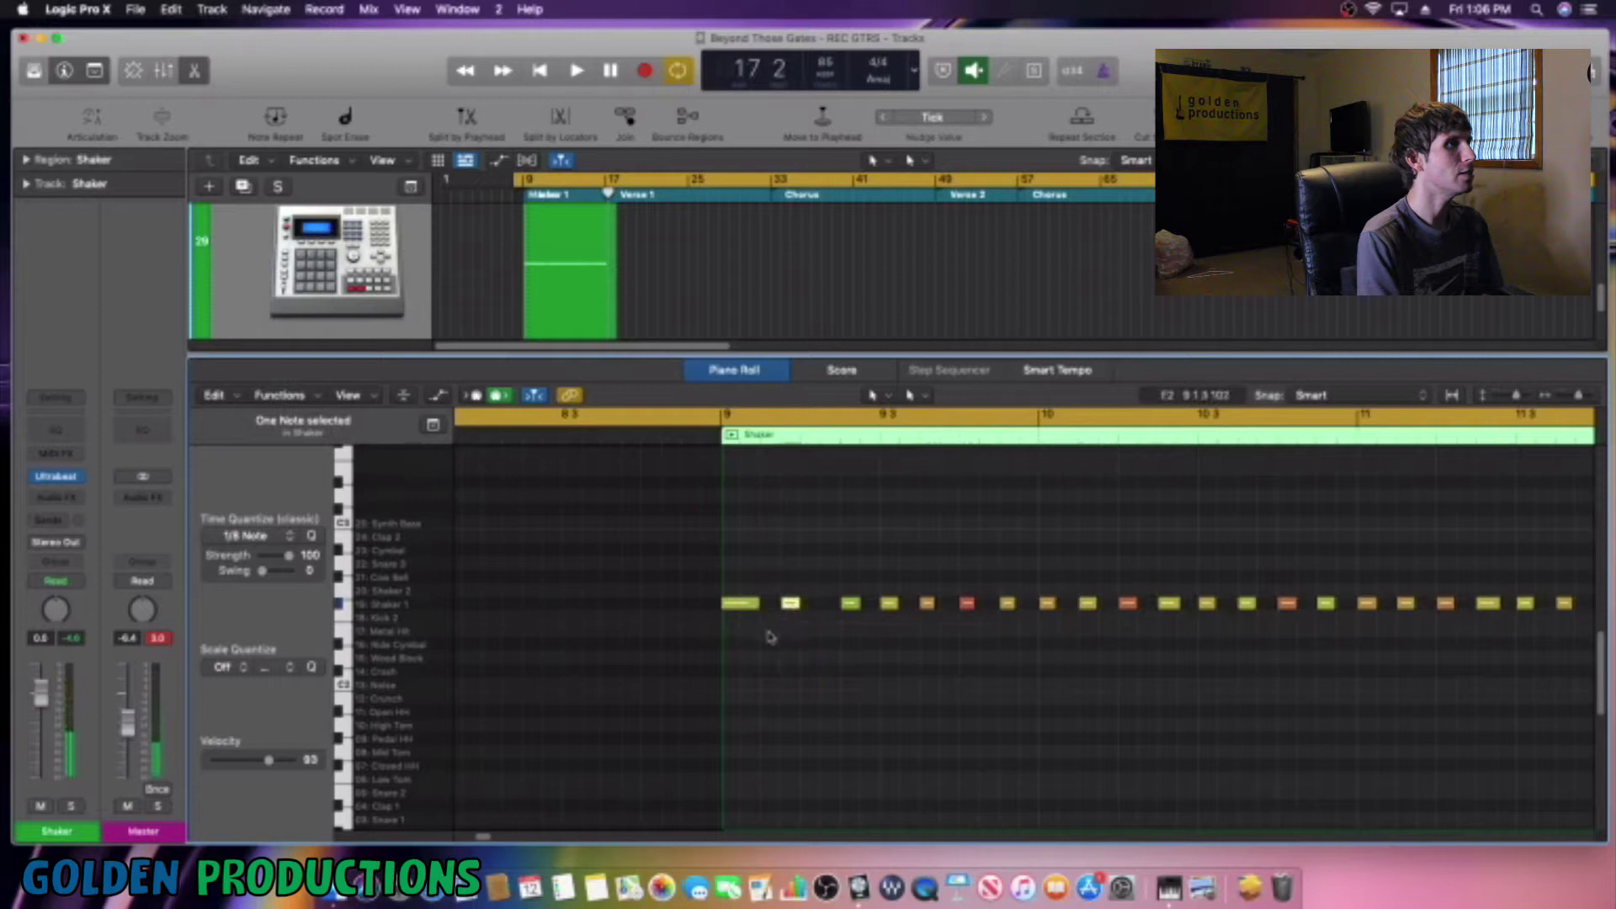
{"action": "left_click", "coordinate": [808, 644]}
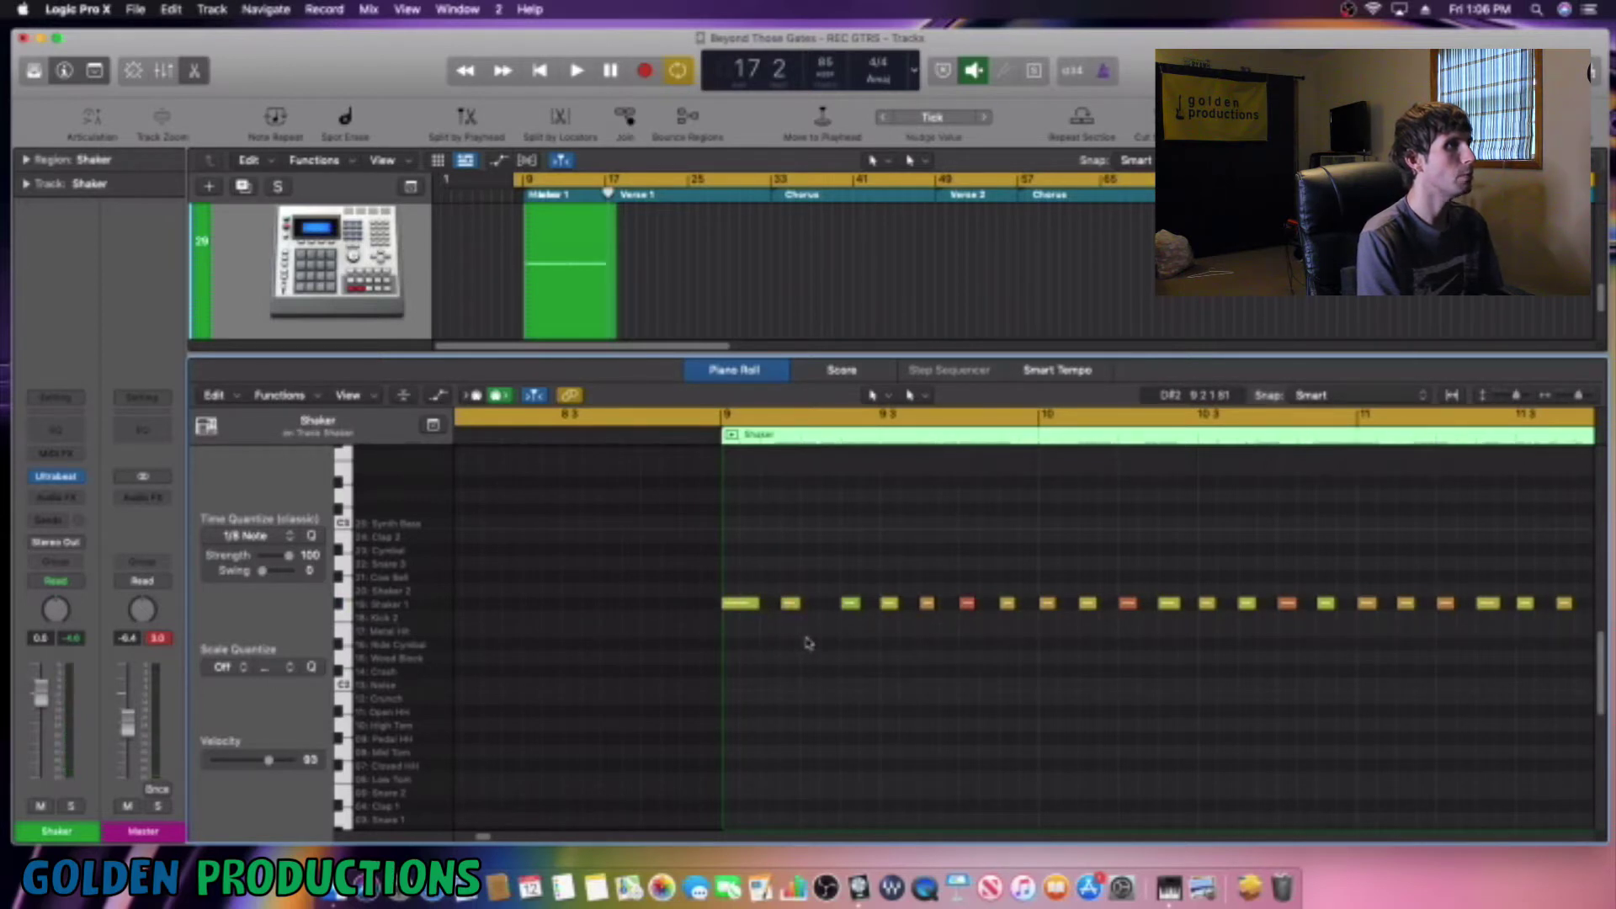
Move the second bar-9 note up to the Shaker 2 row.
{"action": "left_click", "coordinate": [741, 604]}
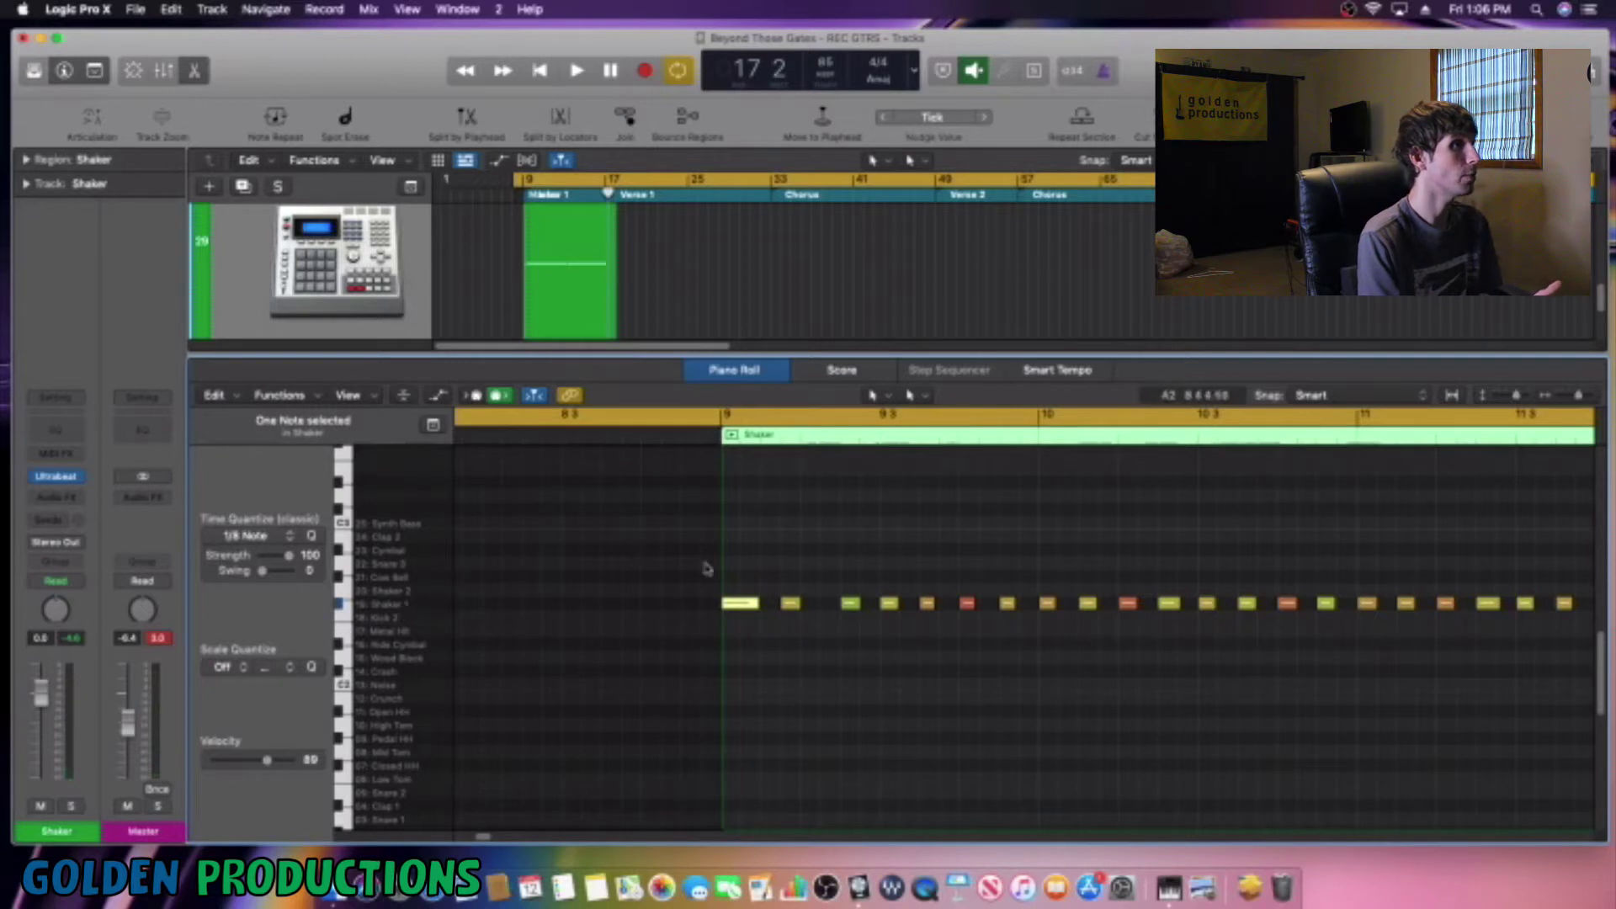
{"action": "left_click", "coordinate": [790, 604]}
{"action": "left_click_drag", "start_coordinate": [791, 604], "coordinate": [790, 590]}
{"action": "left_click", "coordinate": [789, 631]}
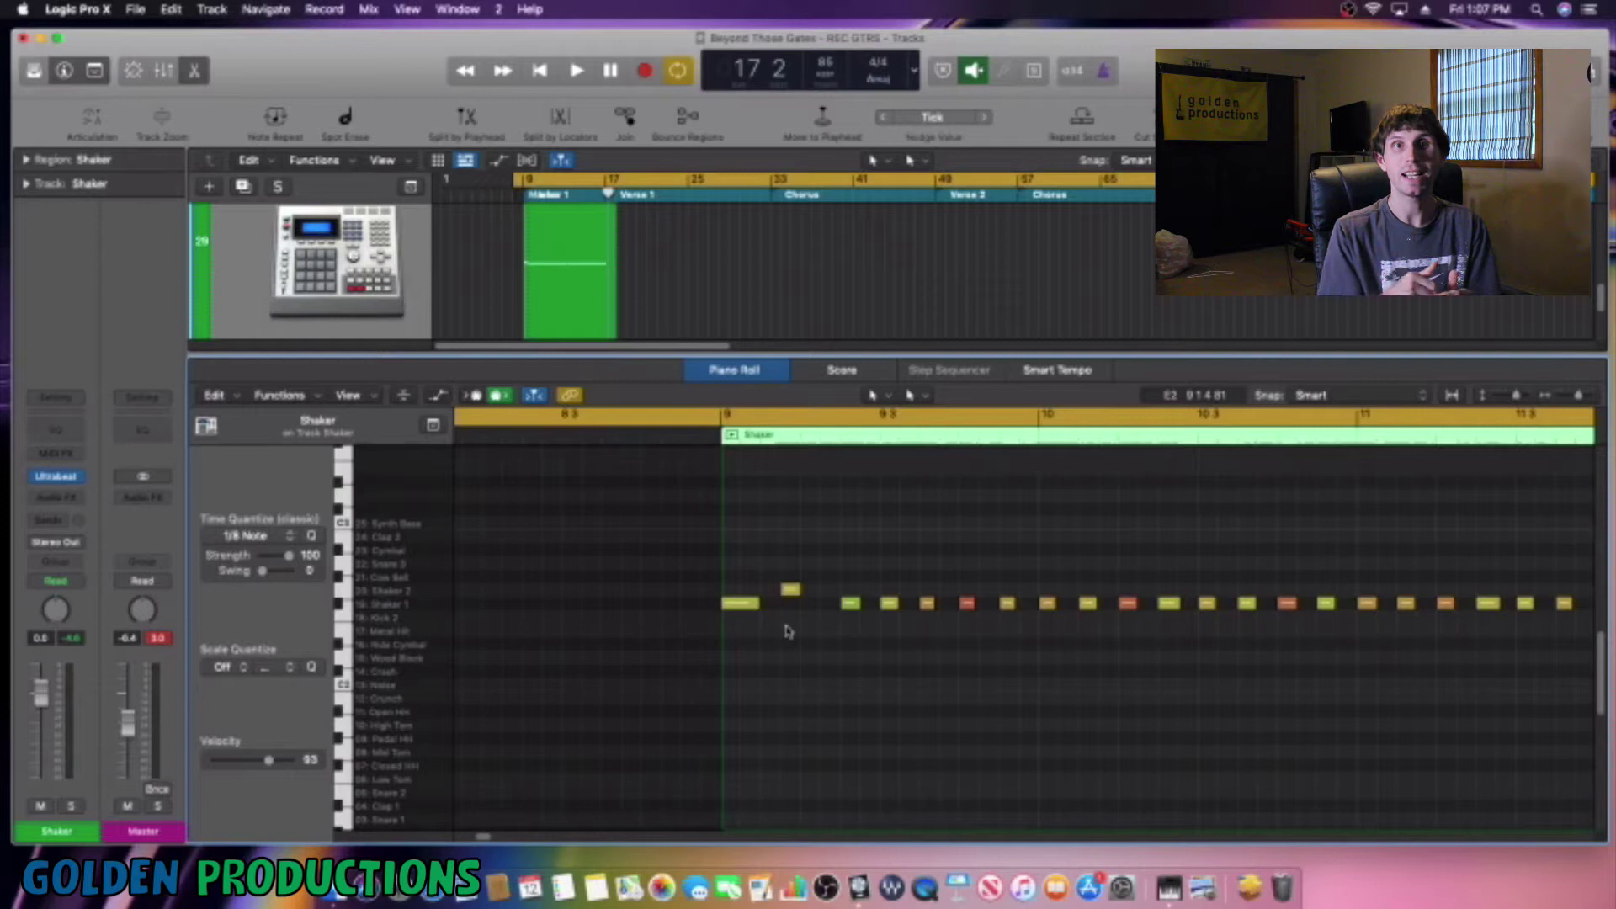
{"action": "left_click", "coordinate": [791, 592]}
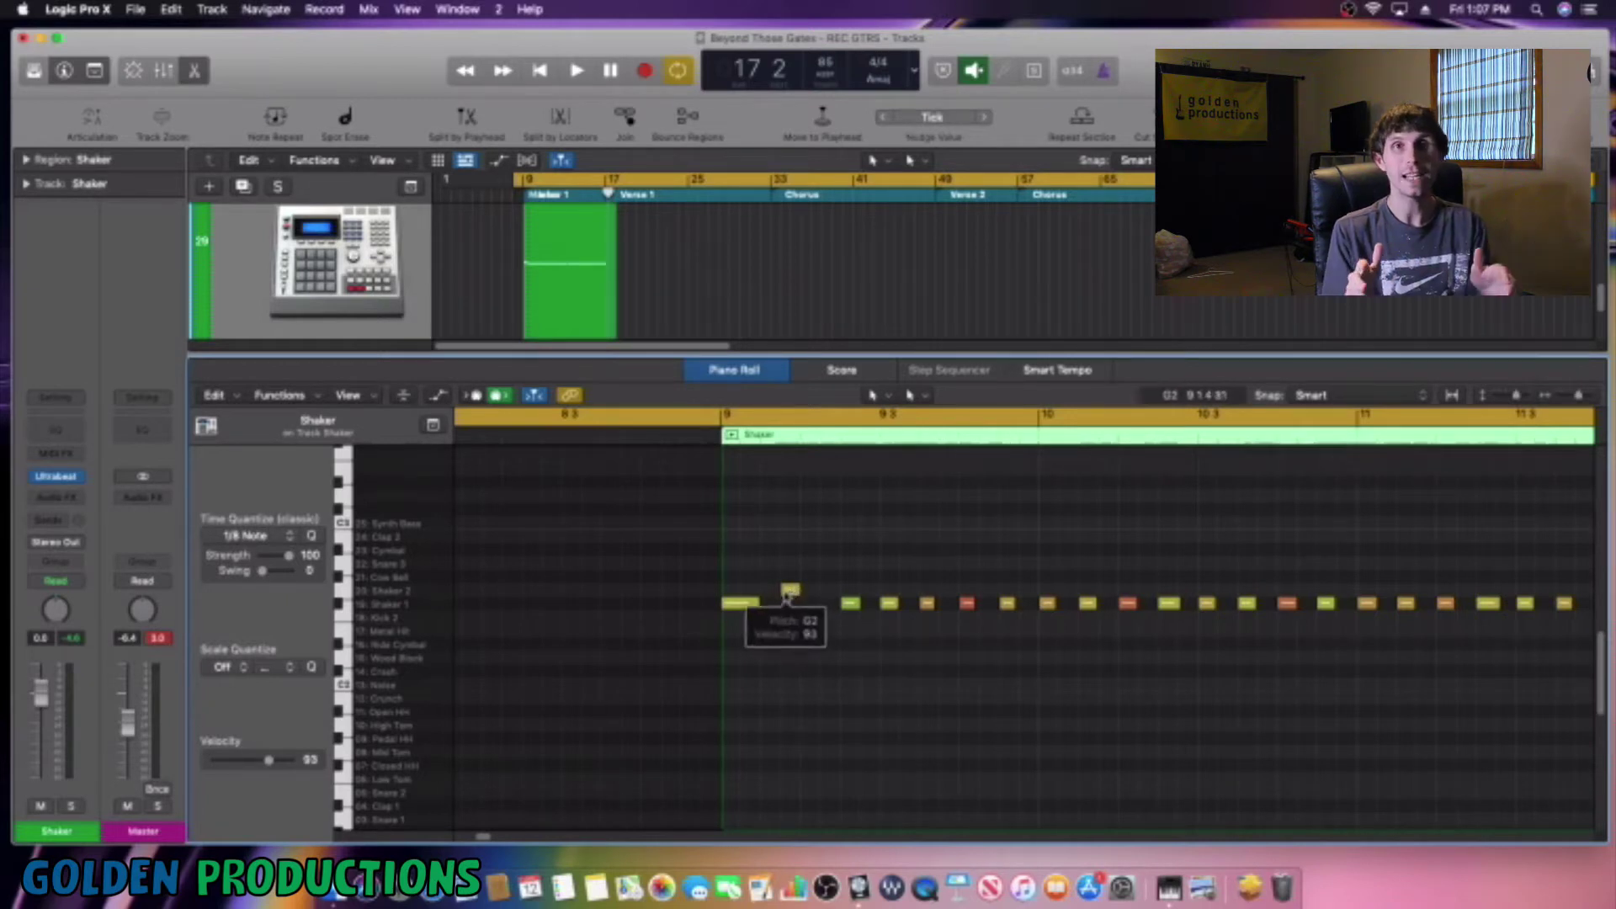
{"action": "left_click", "coordinate": [791, 592]}
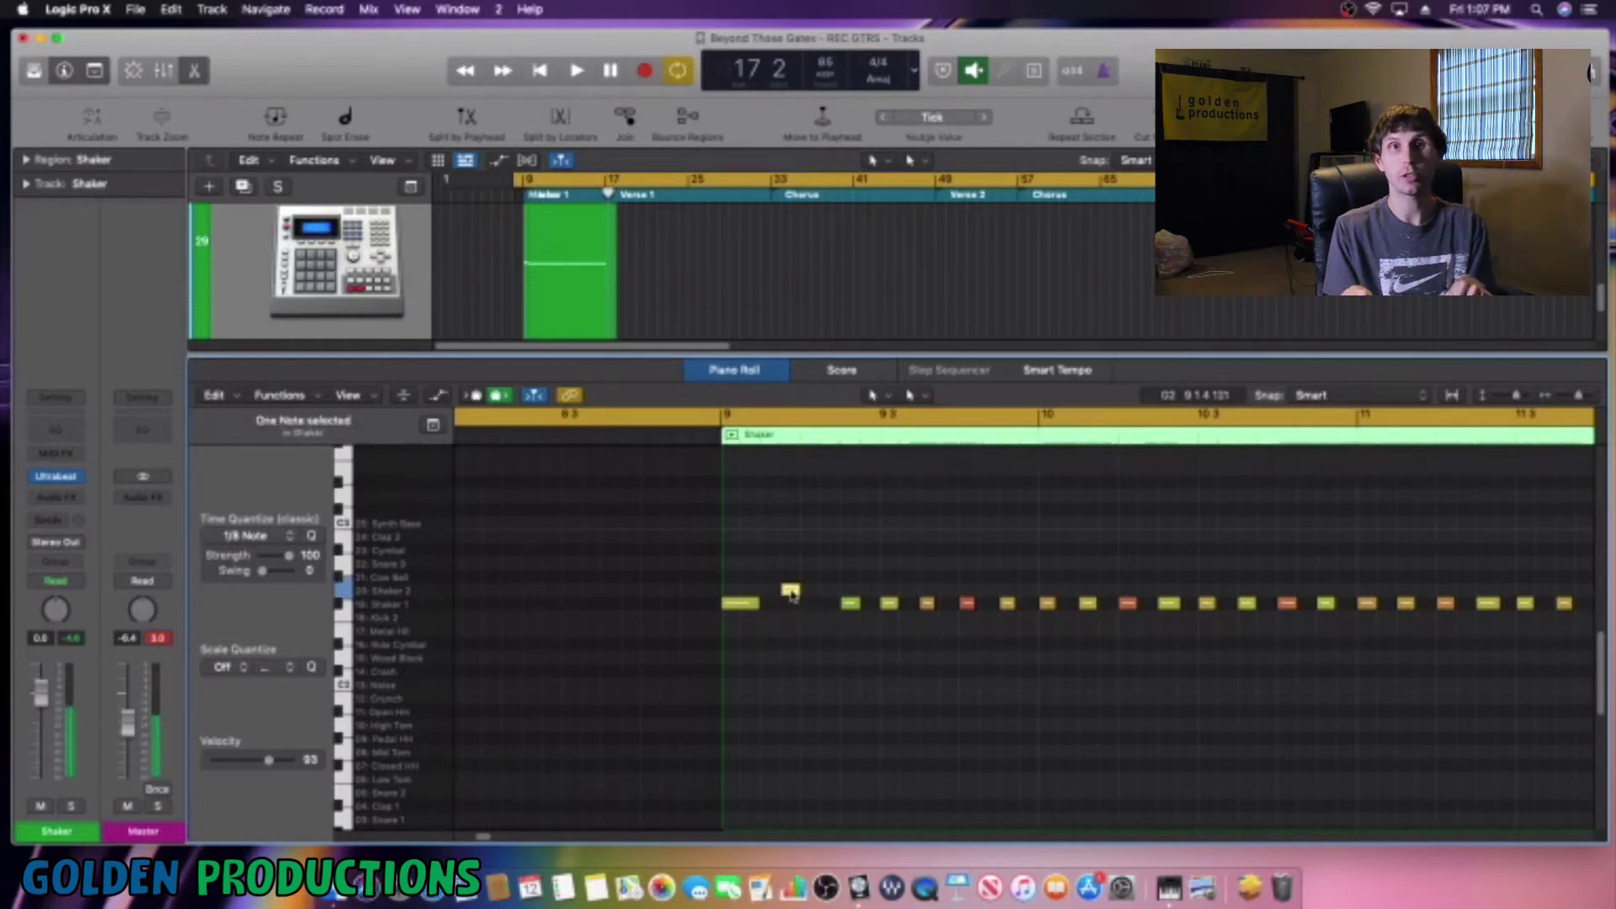
Nudge the following Shaker notes slightly earlier to roll the rhythm.
{"action": "mouse_move", "coordinate": [851, 605]}
{"action": "left_mouse_down"}
{"action": "mouse_move", "coordinate": [828, 612]}
{"action": "mouse_move", "coordinate": [889, 599]}
{"action": "mouse_move", "coordinate": [872, 595]}
{"action": "left_mouse_up"}
{"action": "left_click", "coordinate": [889, 606]}
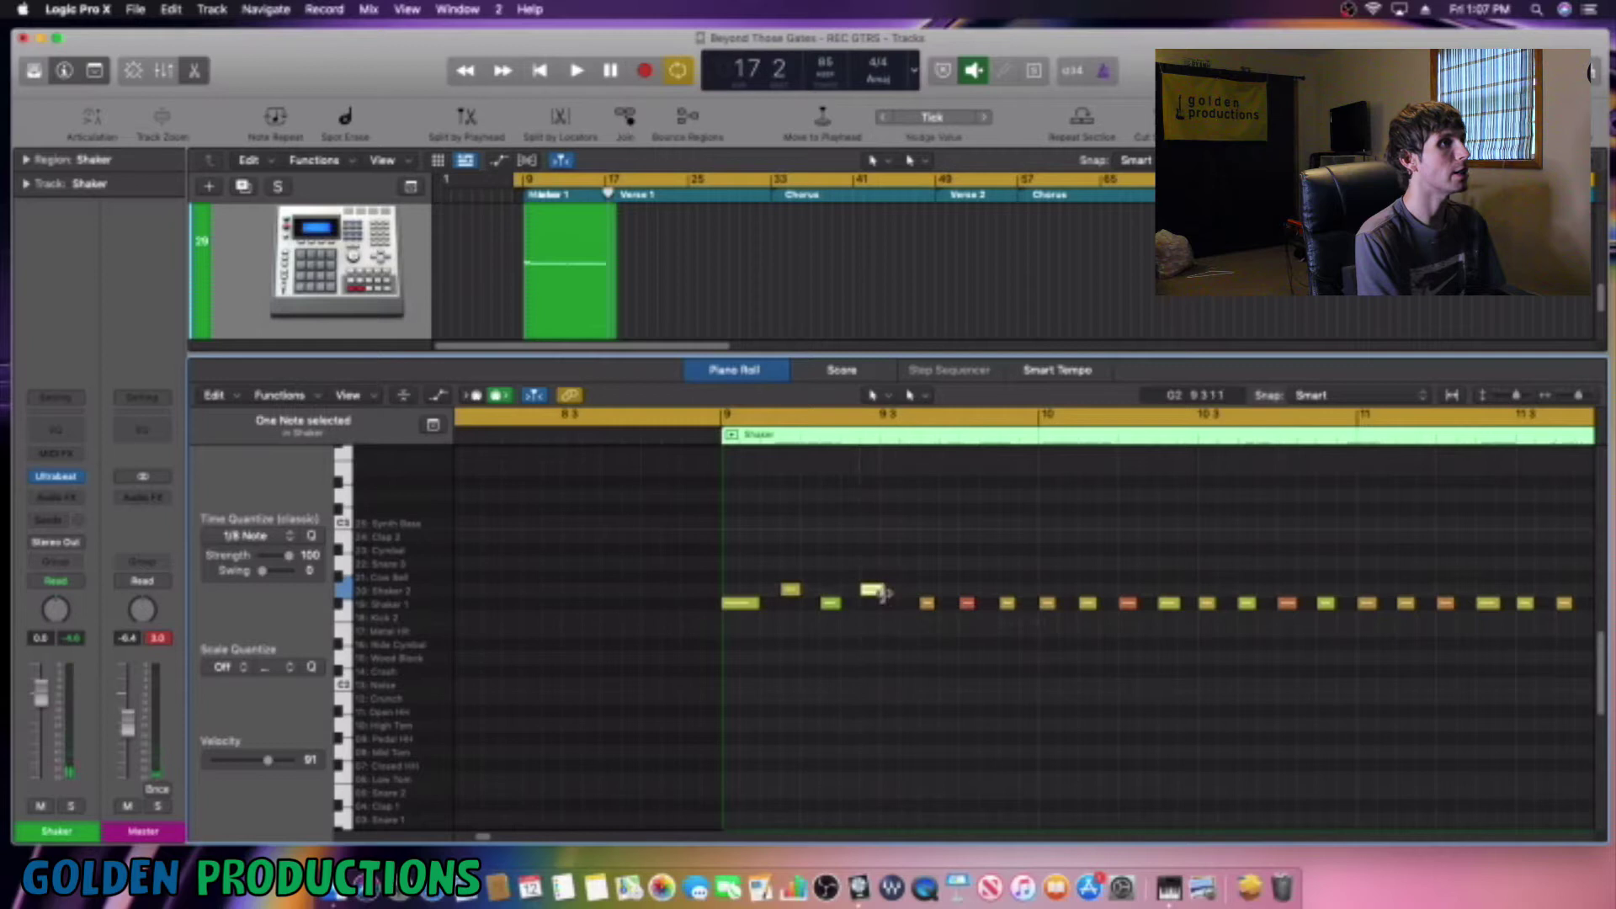
{"action": "left_click", "coordinate": [875, 591]}
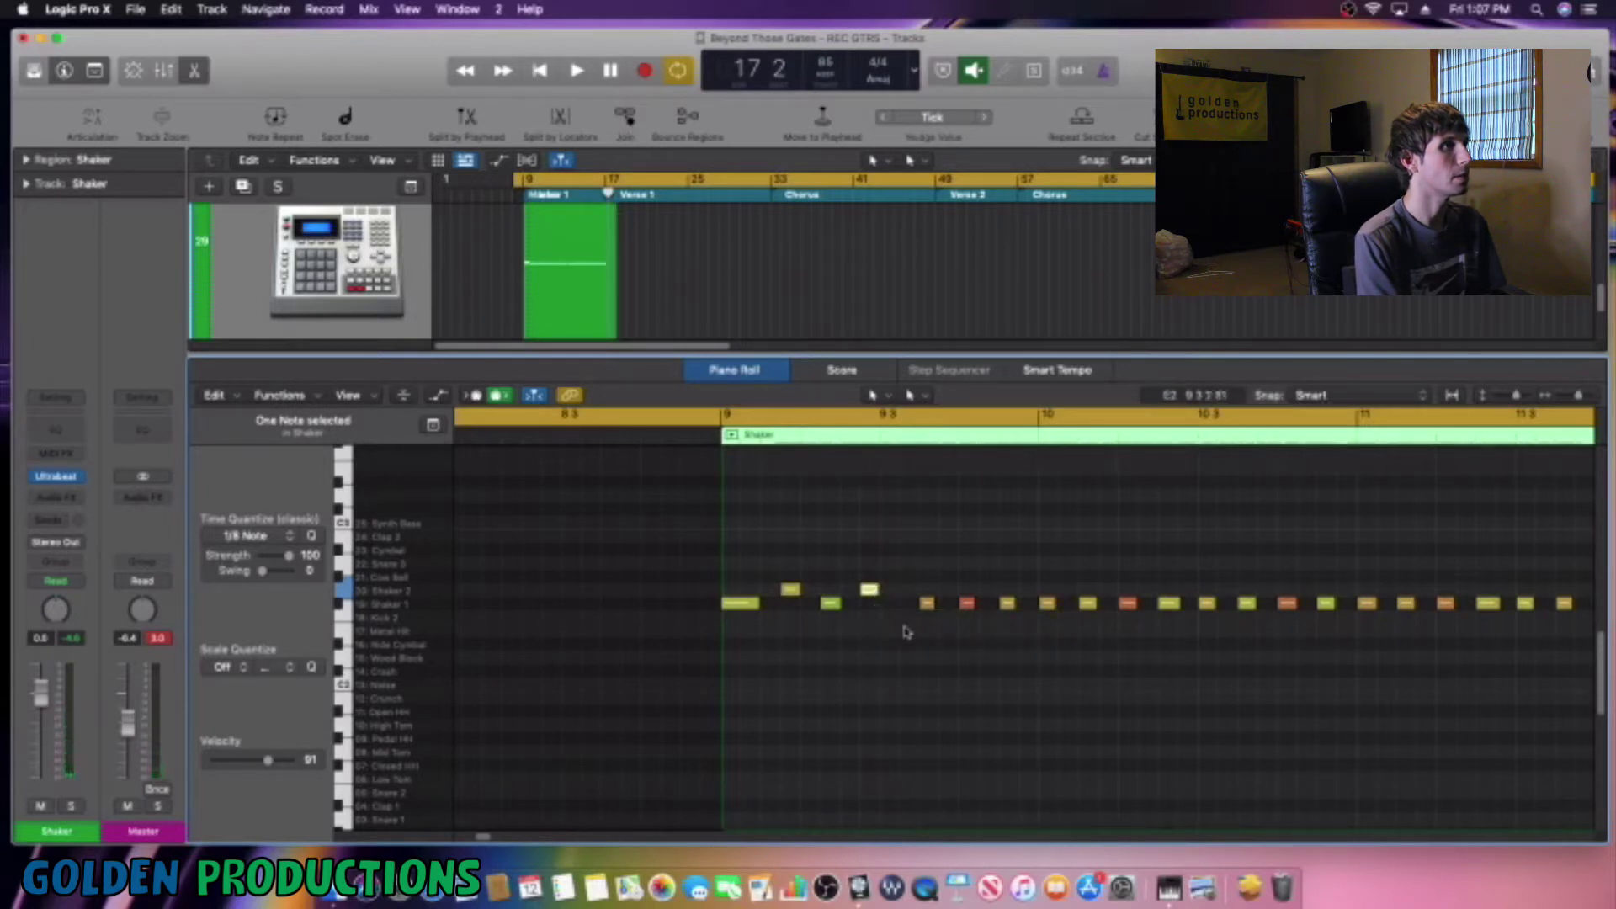
{"action": "left_click", "coordinate": [927, 603]}
{"action": "left_click_drag", "start_coordinate": [929, 608], "coordinate": [1032, 596]}
{"action": "left_click", "coordinate": [920, 606]}
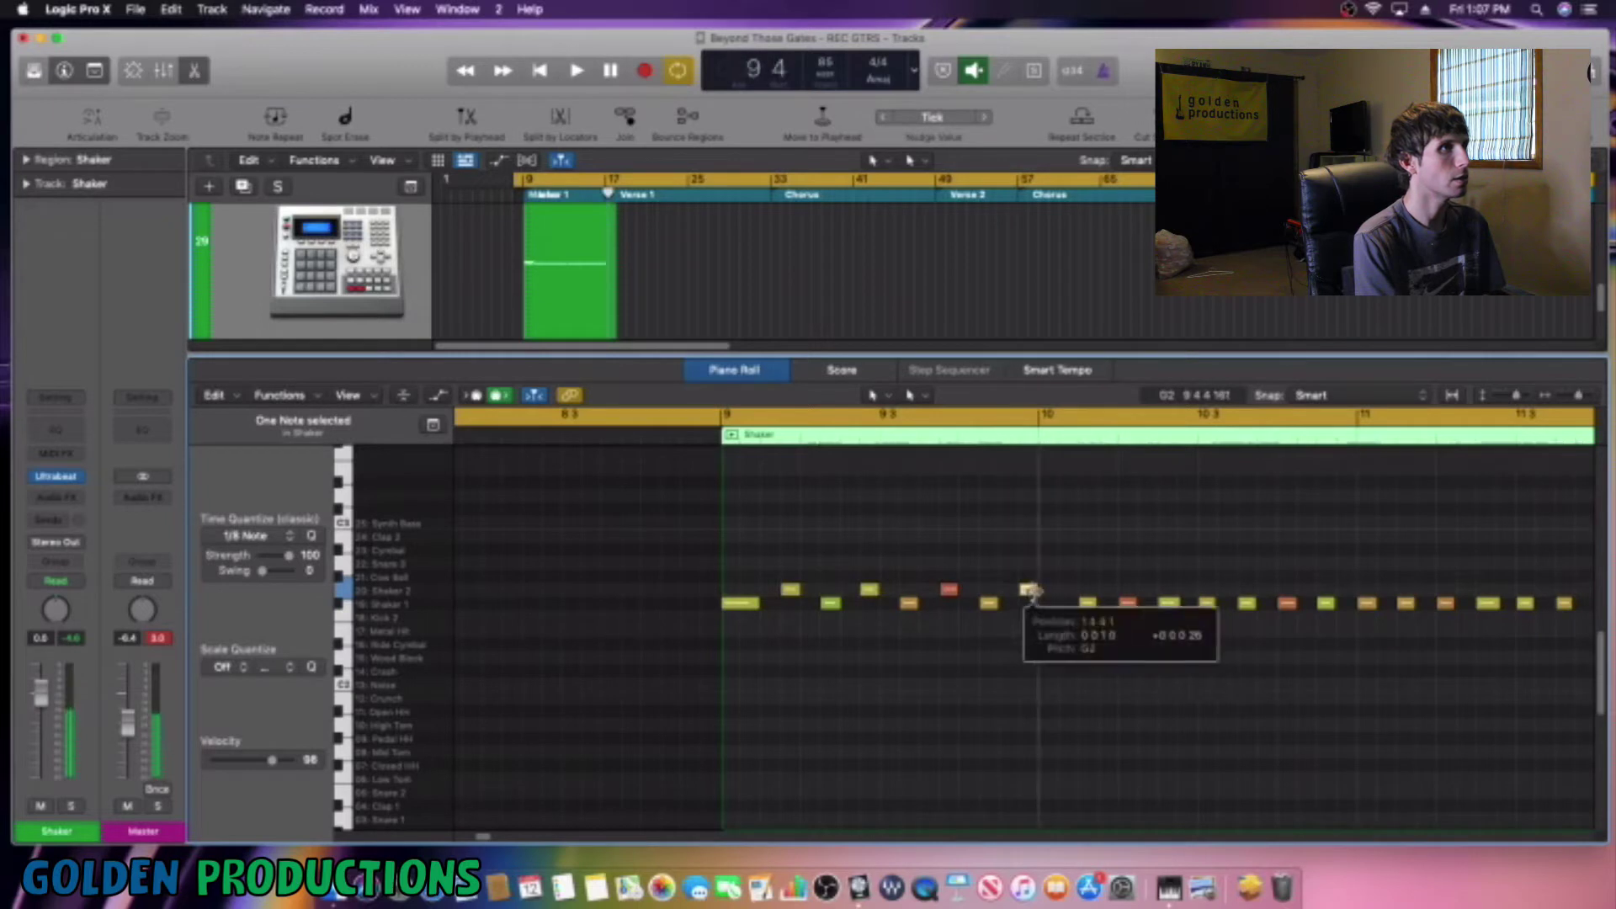
{"action": "left_click", "coordinate": [1051, 673]}
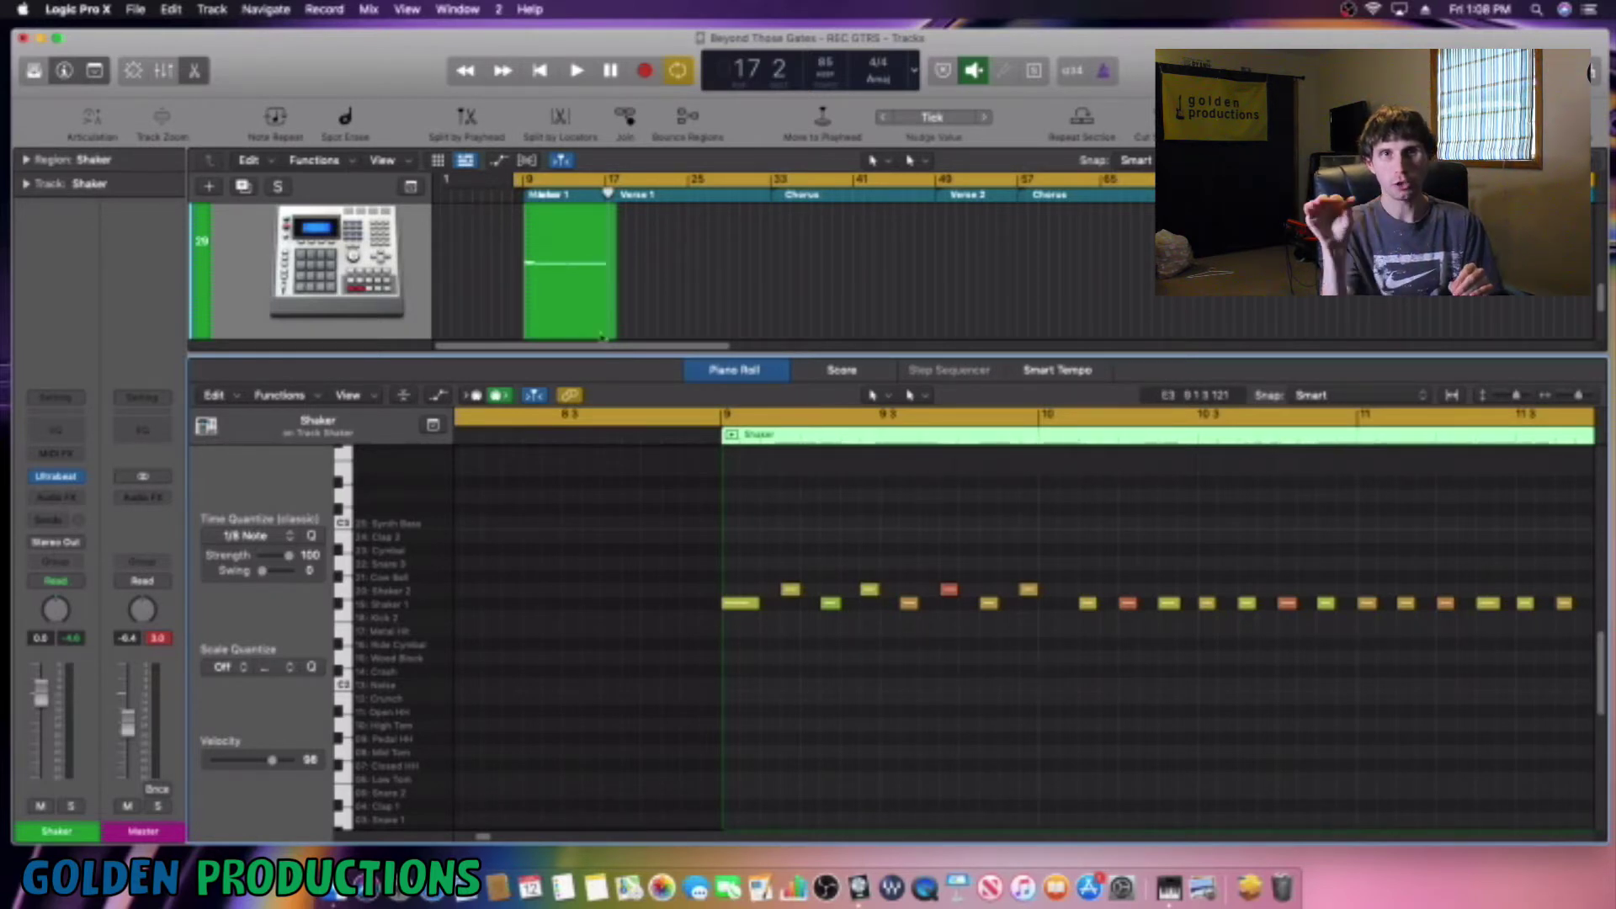
Set the playhead and cycle start to bar 10 and audition the shaker loop.
{"action": "key", "text": "comma"}
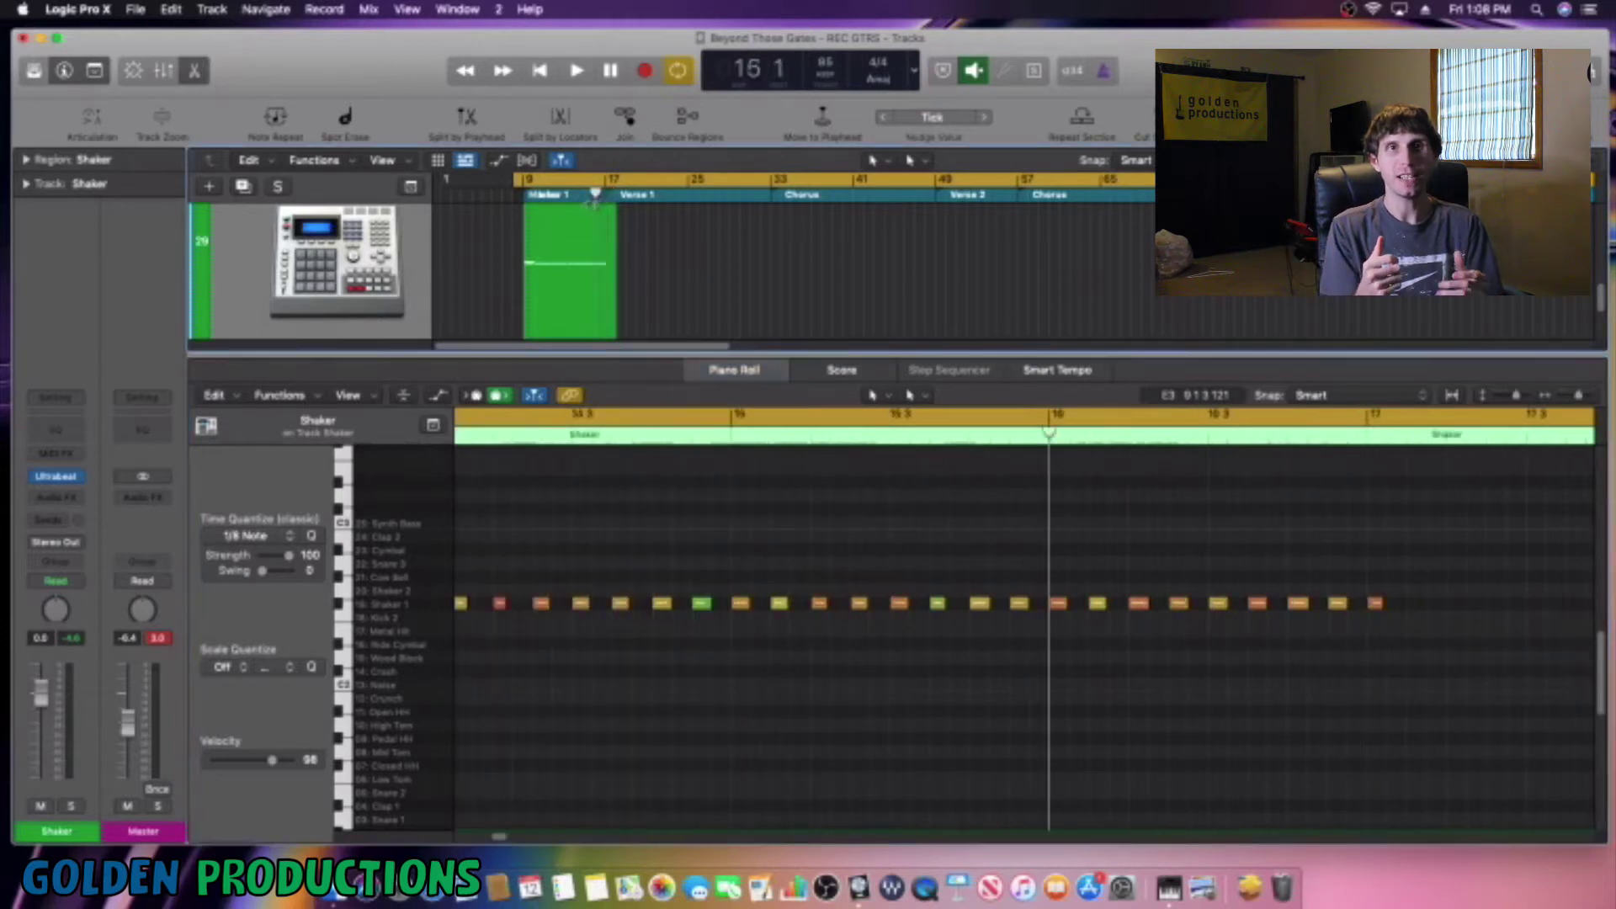
{"action": "key", "text": "period"}
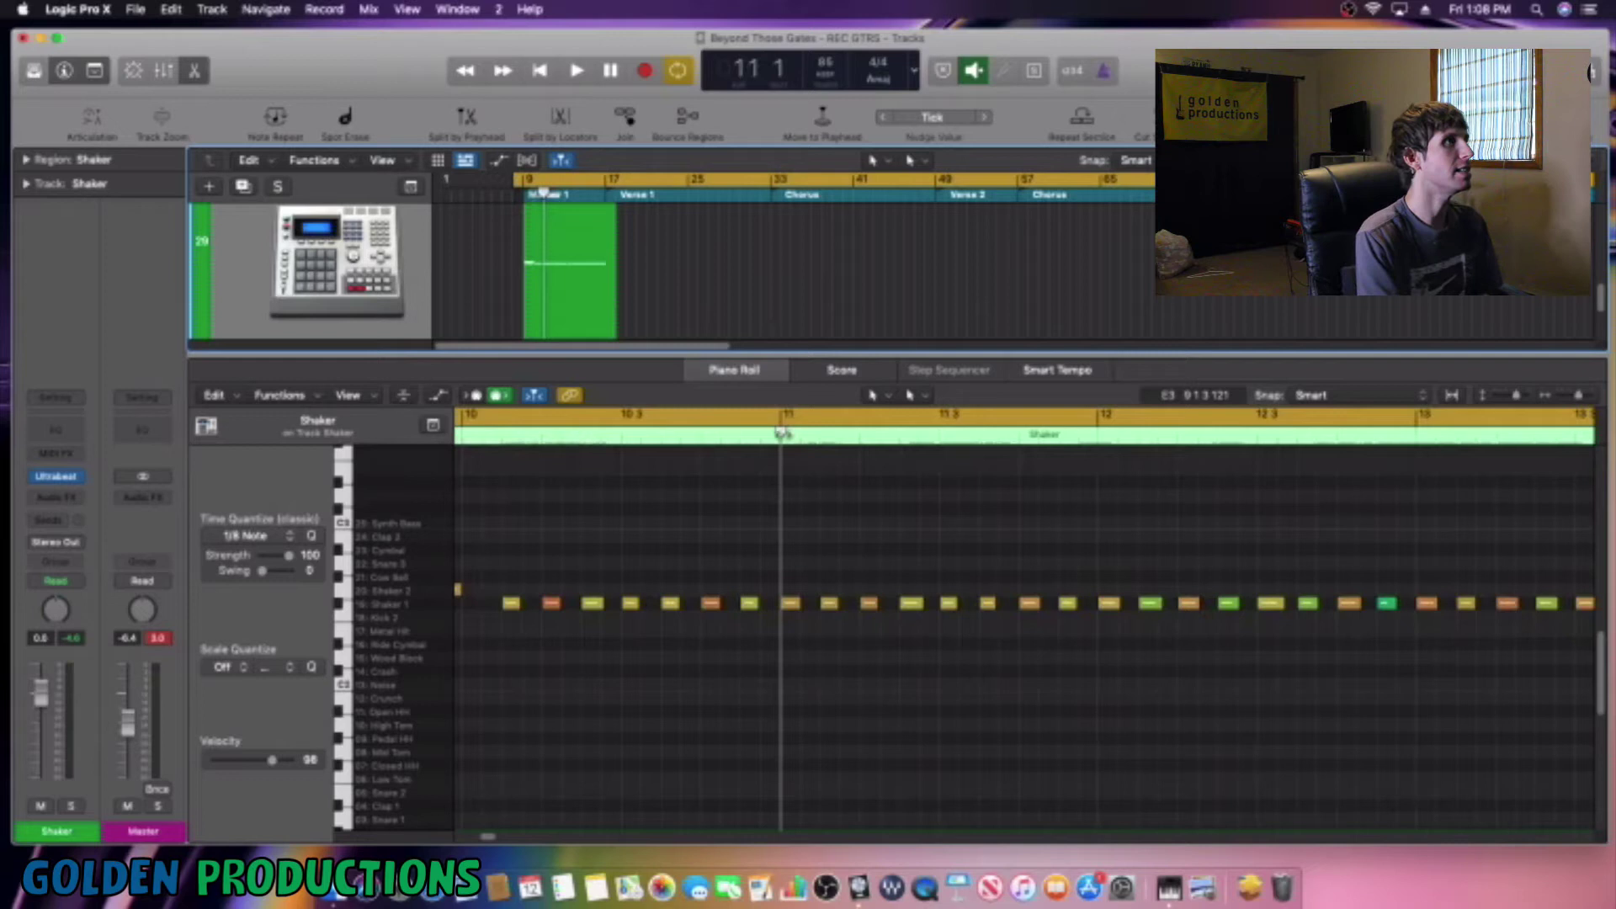
{"action": "left_click_drag", "start_coordinate": [782, 433], "coordinate": [481, 435]}
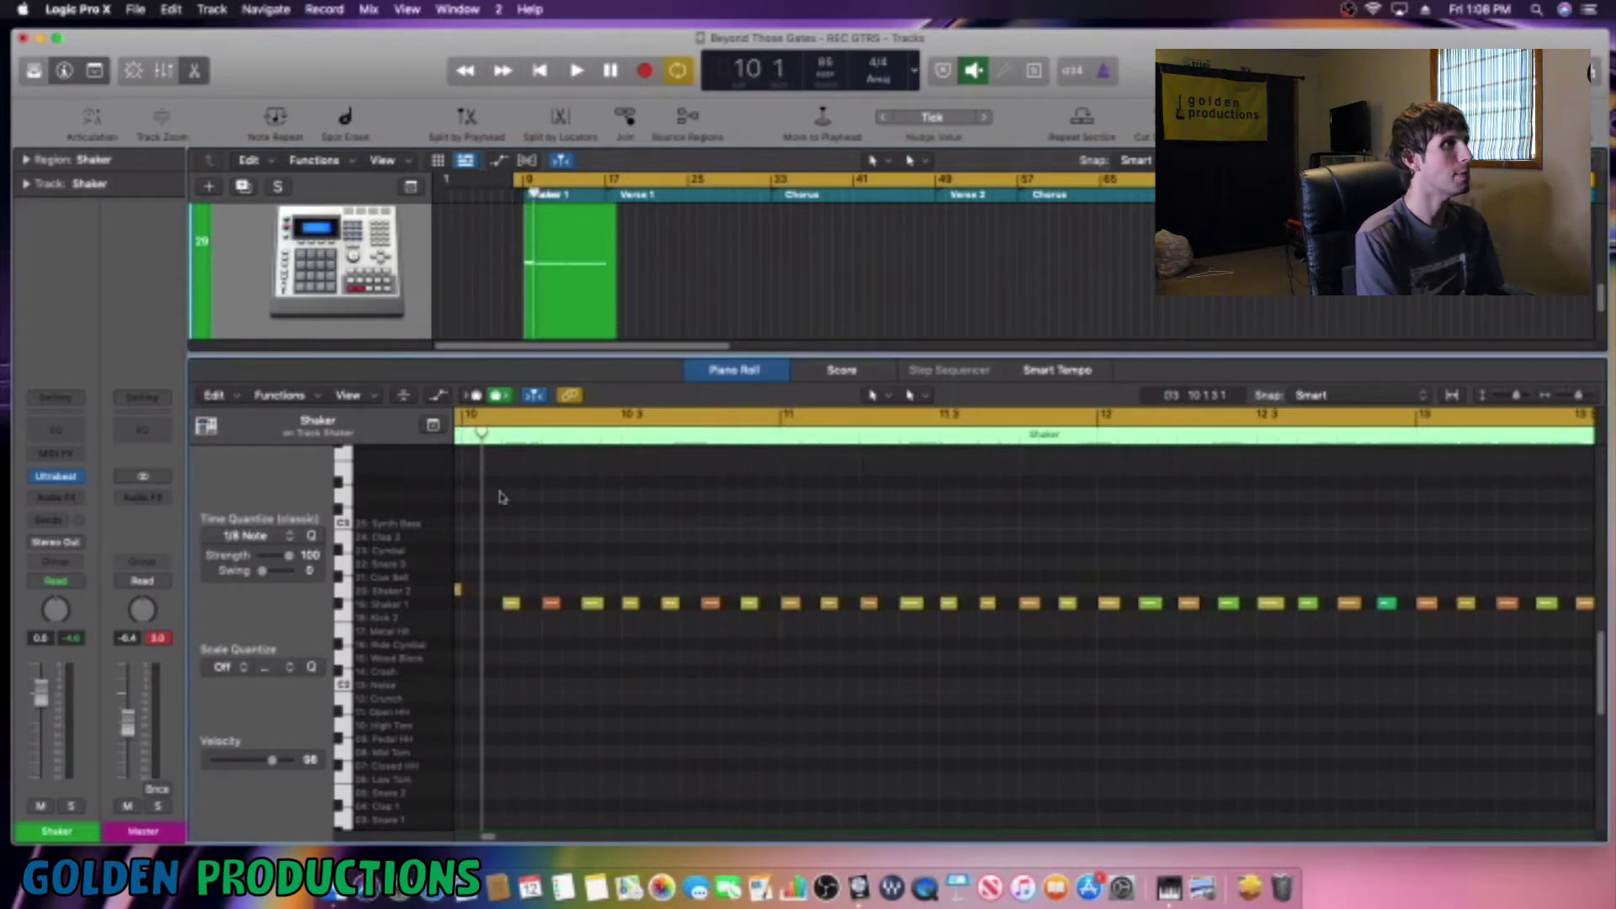
{"action": "key", "text": "space"}
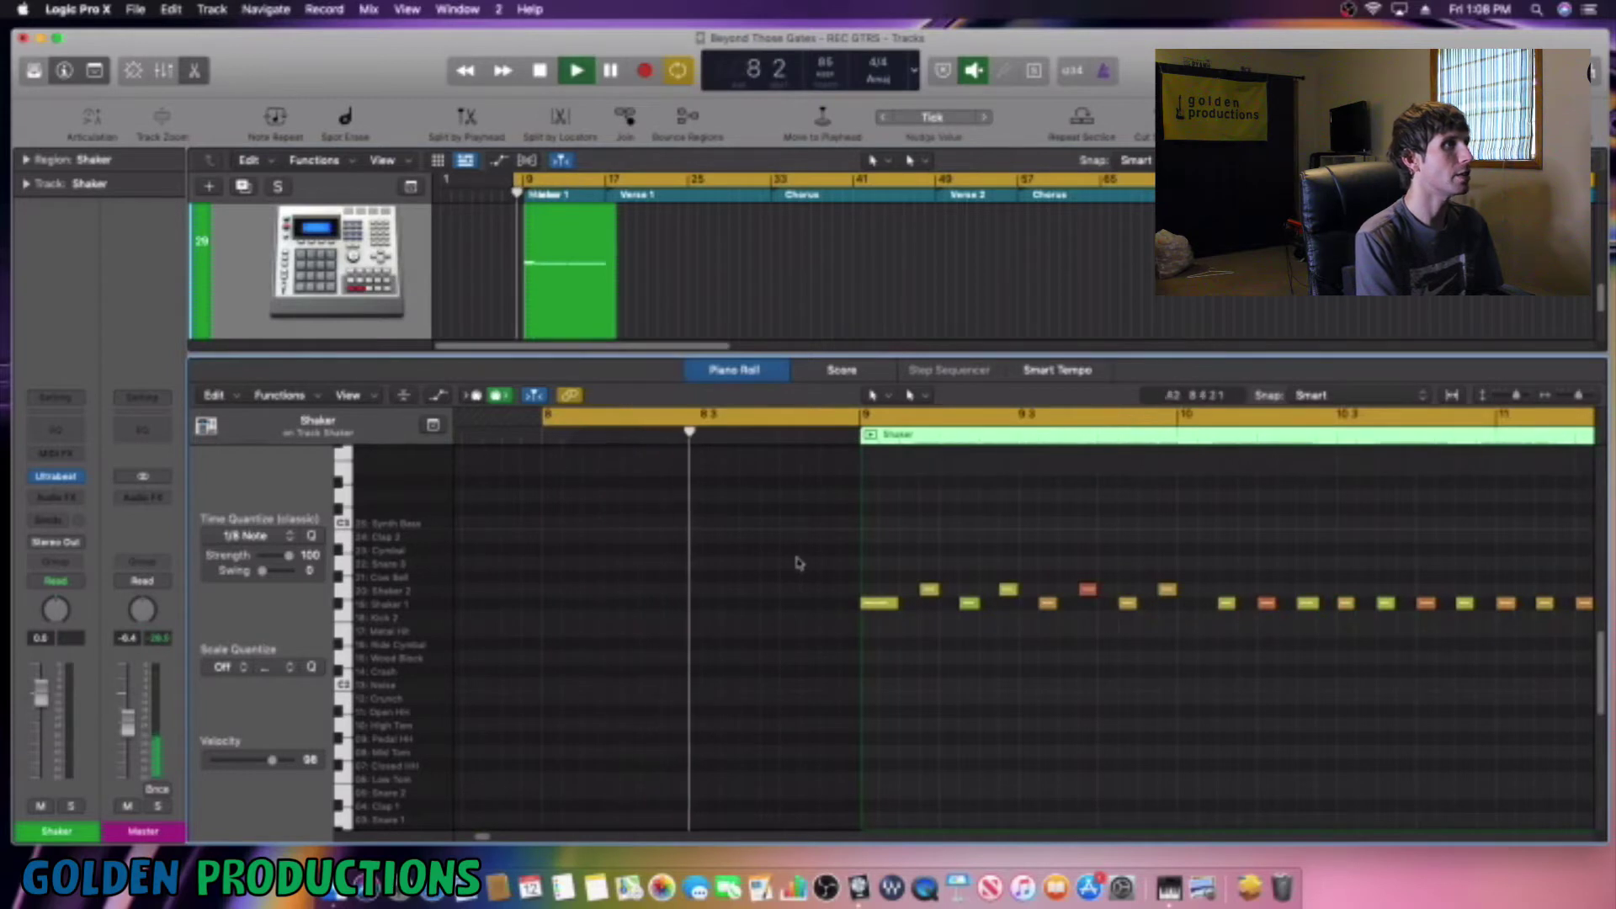
{"action": "key", "text": "space"}
{"action": "left_click_drag", "start_coordinate": [543, 418], "coordinate": [1206, 511]}
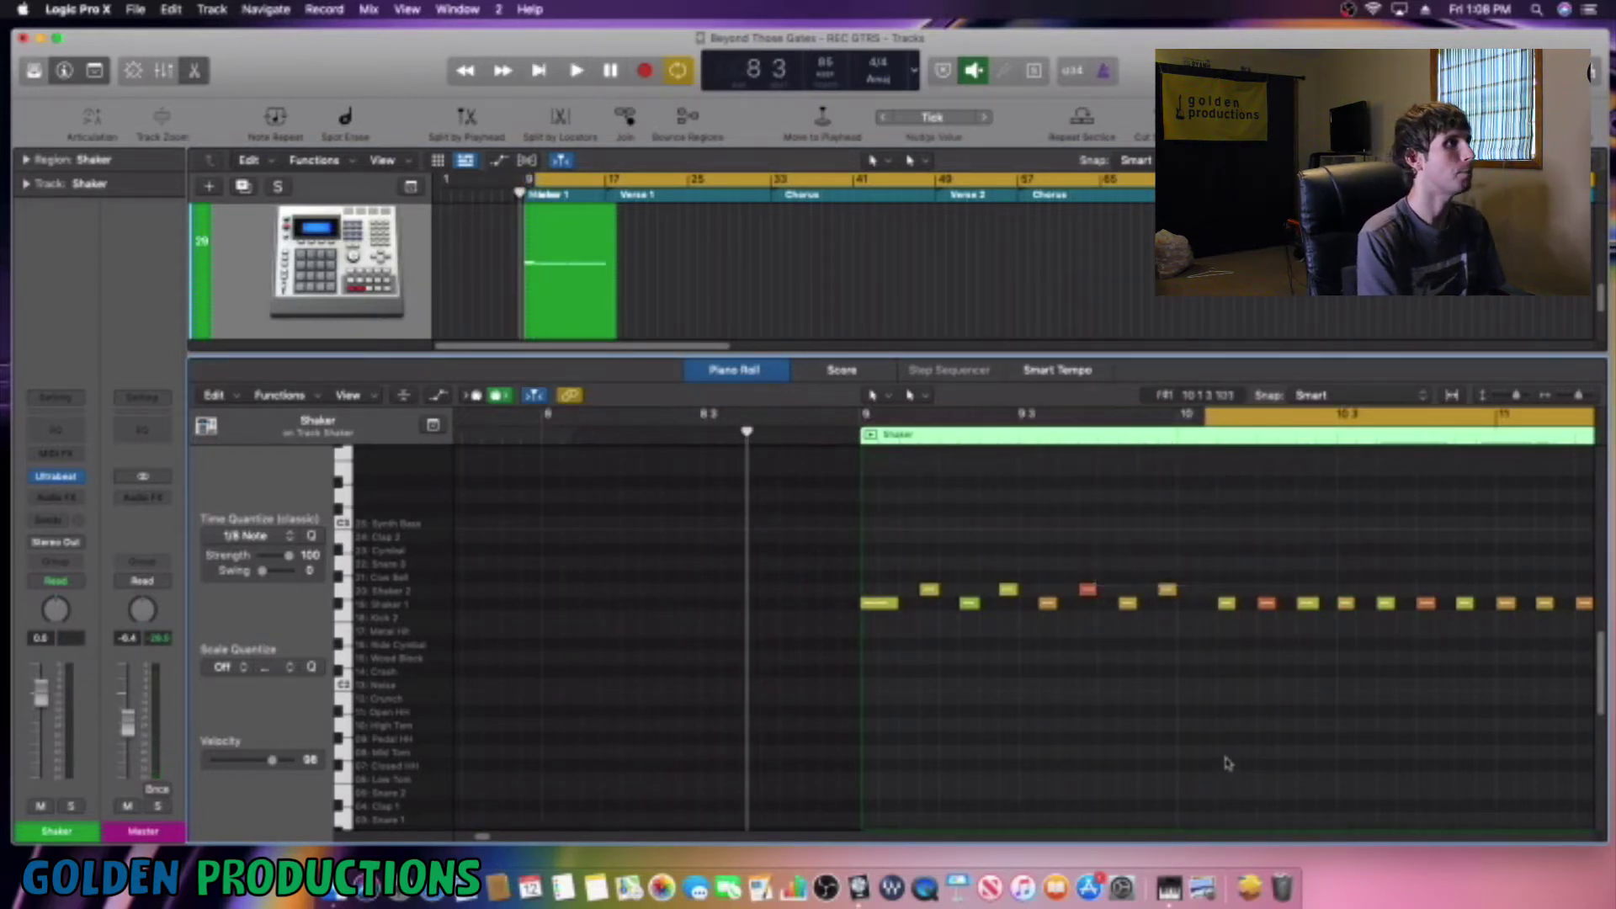
{"action": "key", "text": "space"}
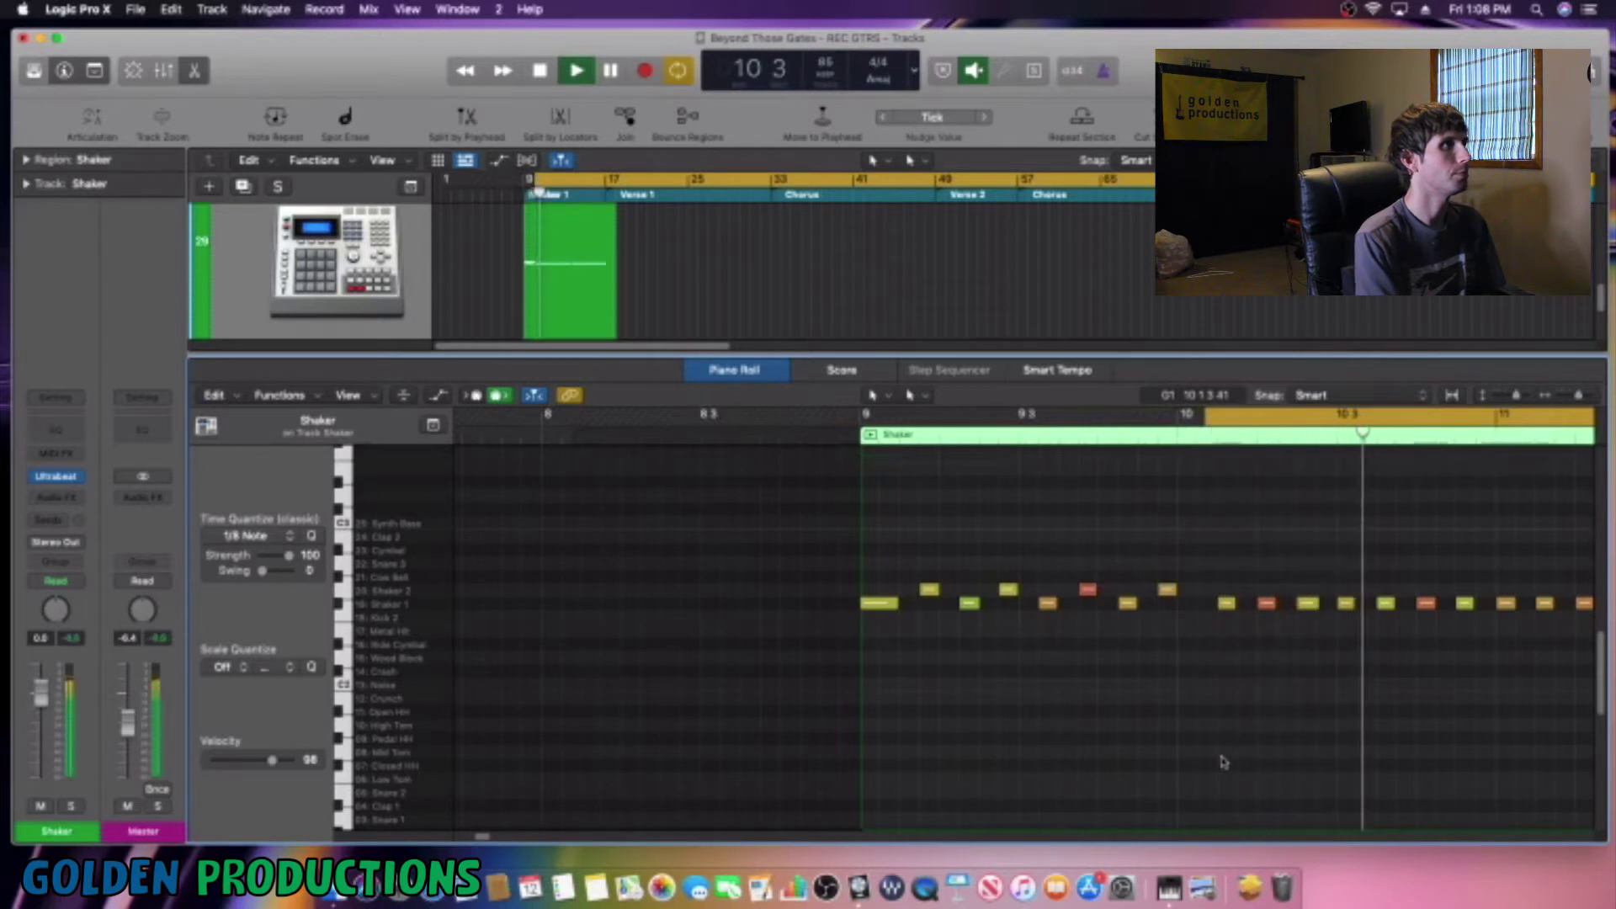
{"action": "key", "text": "space"}
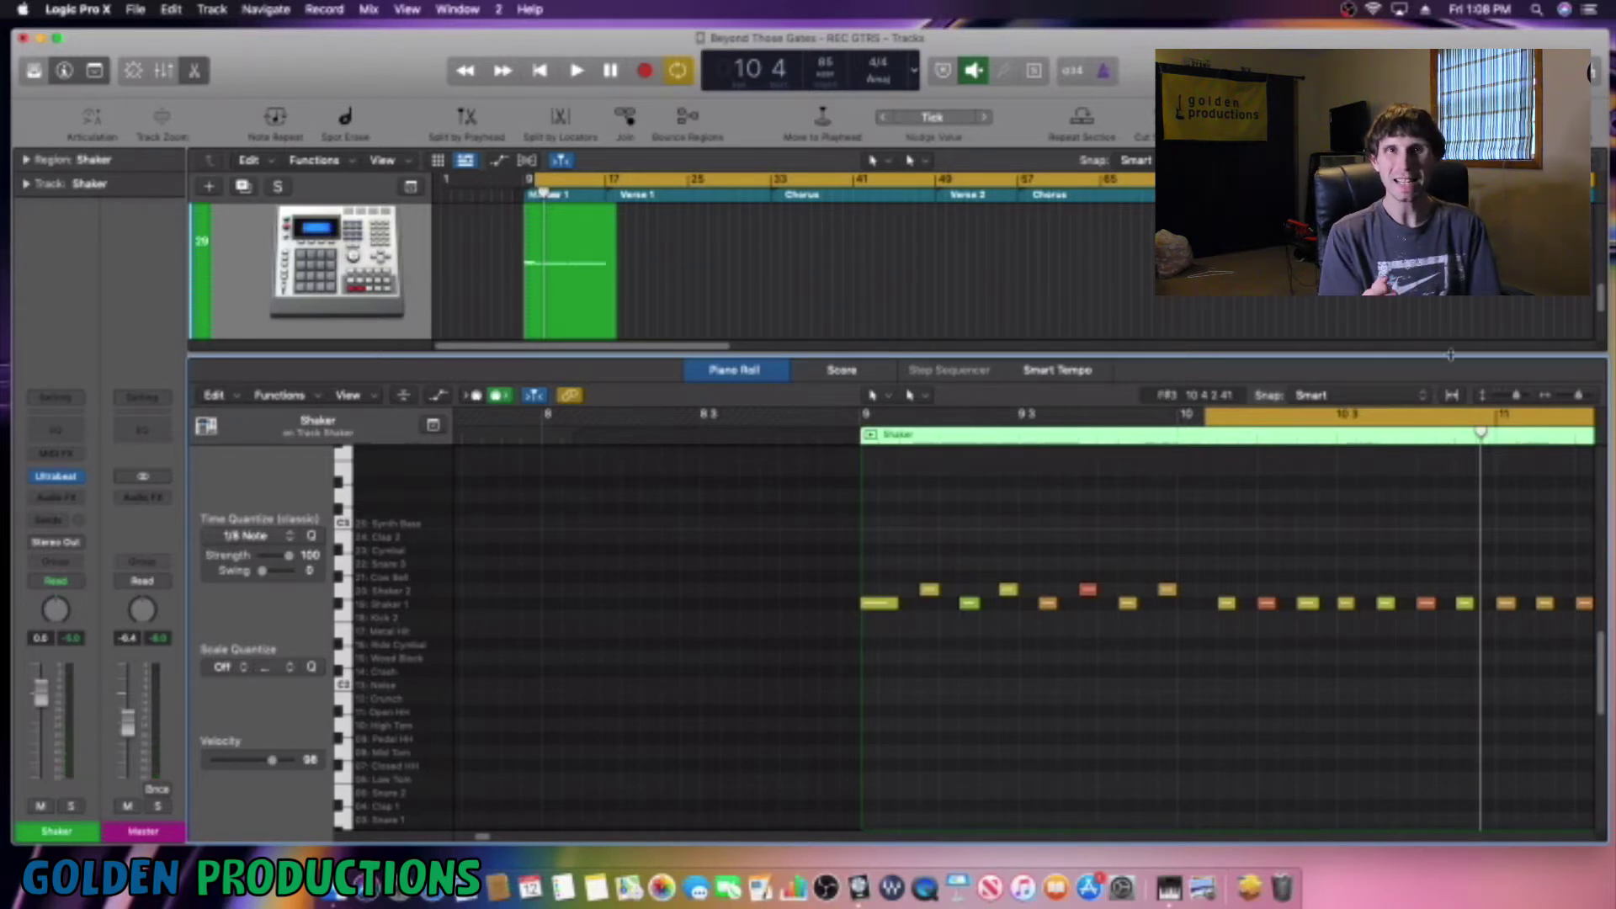
Move the playhead back to bar 8, turn off Cycle, and play the pattern through.
{"action": "left_click_drag", "start_coordinate": [1479, 417], "coordinate": [838, 508]}
{"action": "key", "text": "c"}
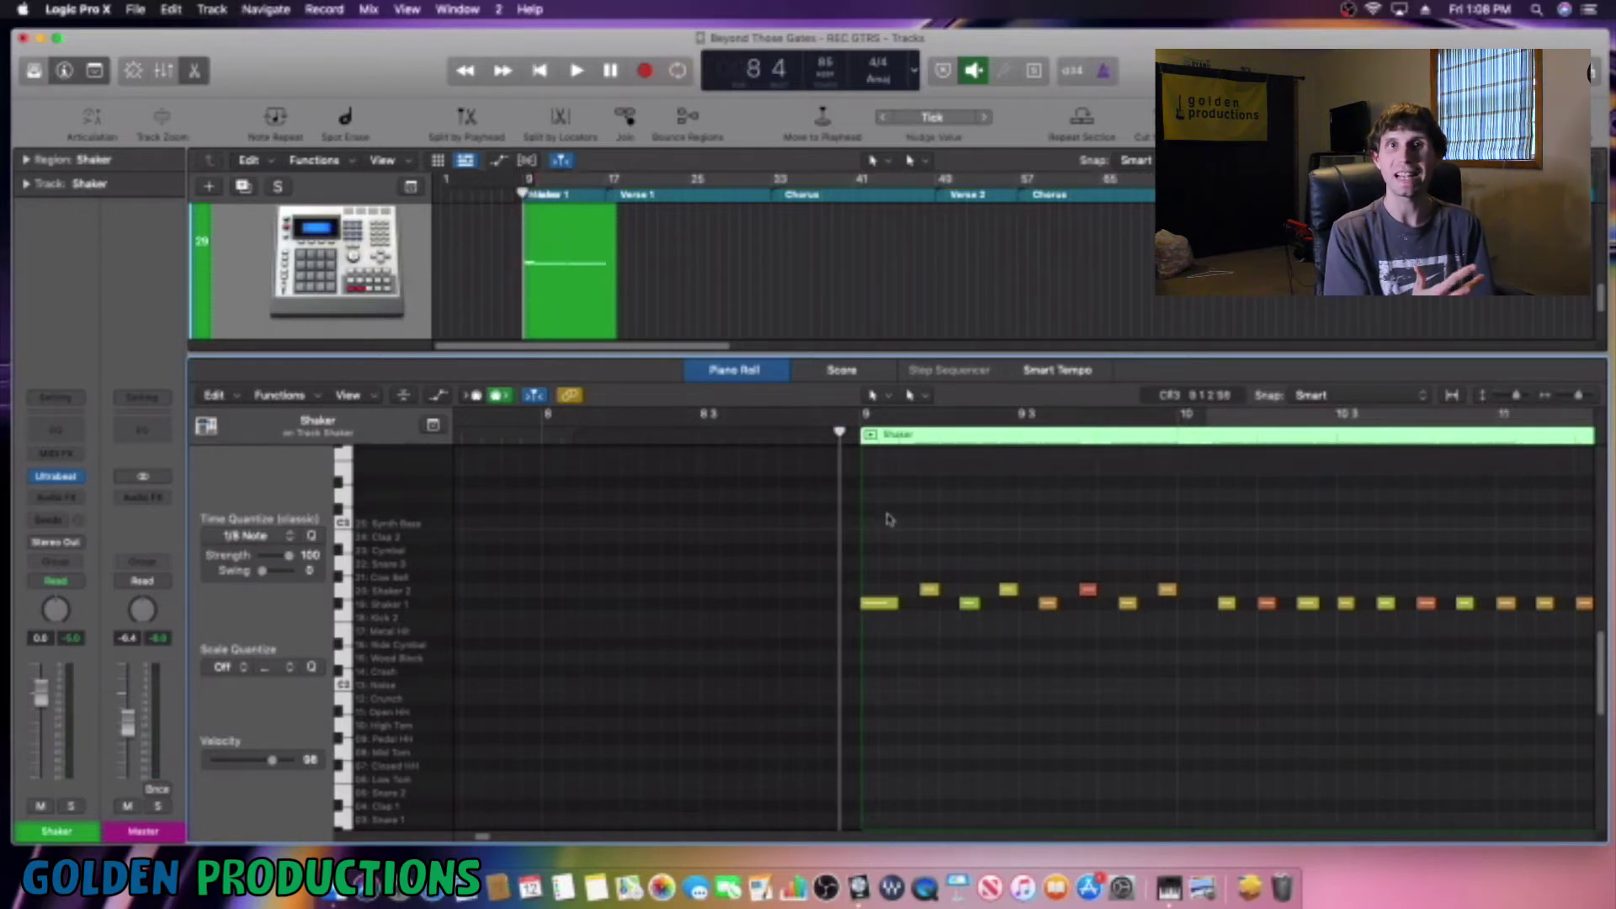
{"action": "key", "text": "space"}
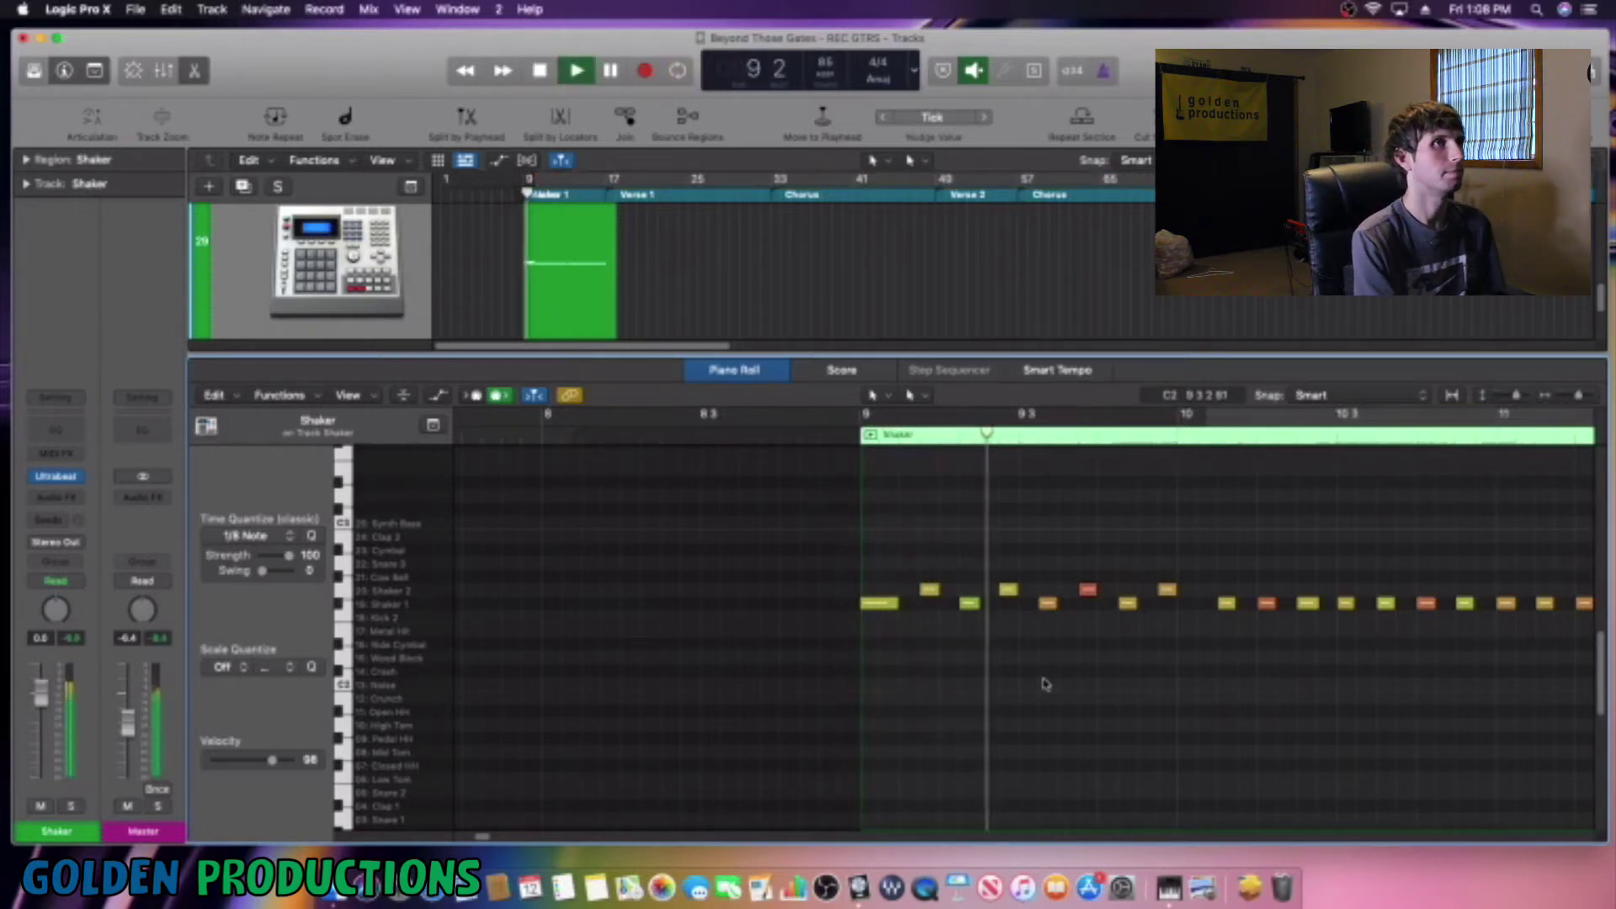
{"action": "key", "text": "space"}
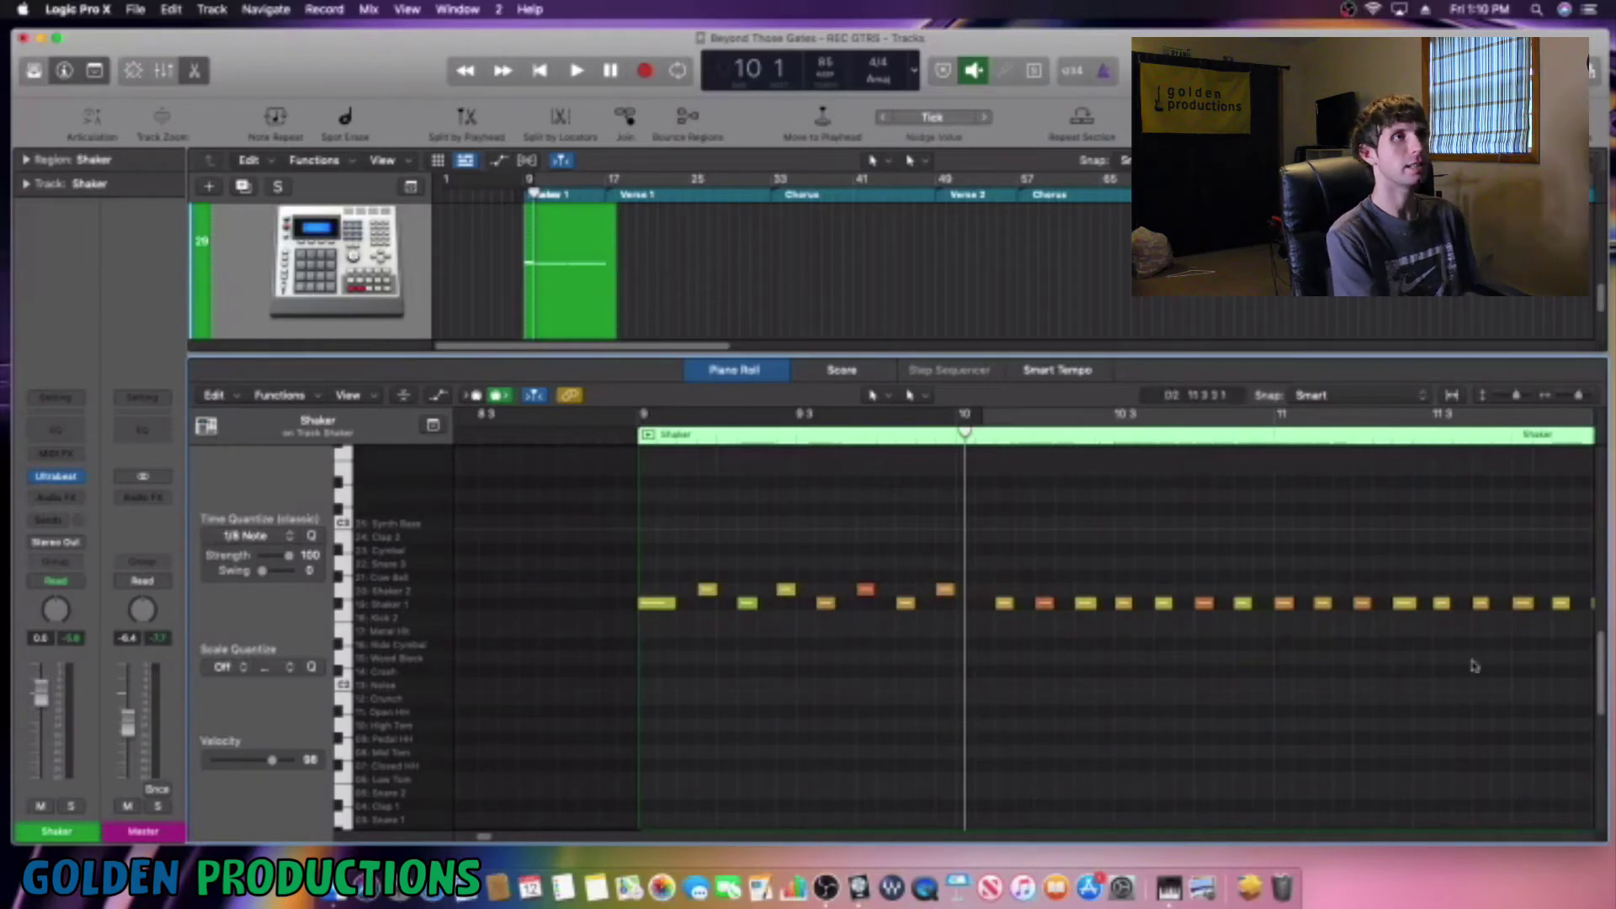
In bar 10, tighten the note spacing and raise the second note to Shaker 2.
{"action": "scroll", "coordinate": [1571, 673], "scroll_direction": "right", "scroll_amount": 10}
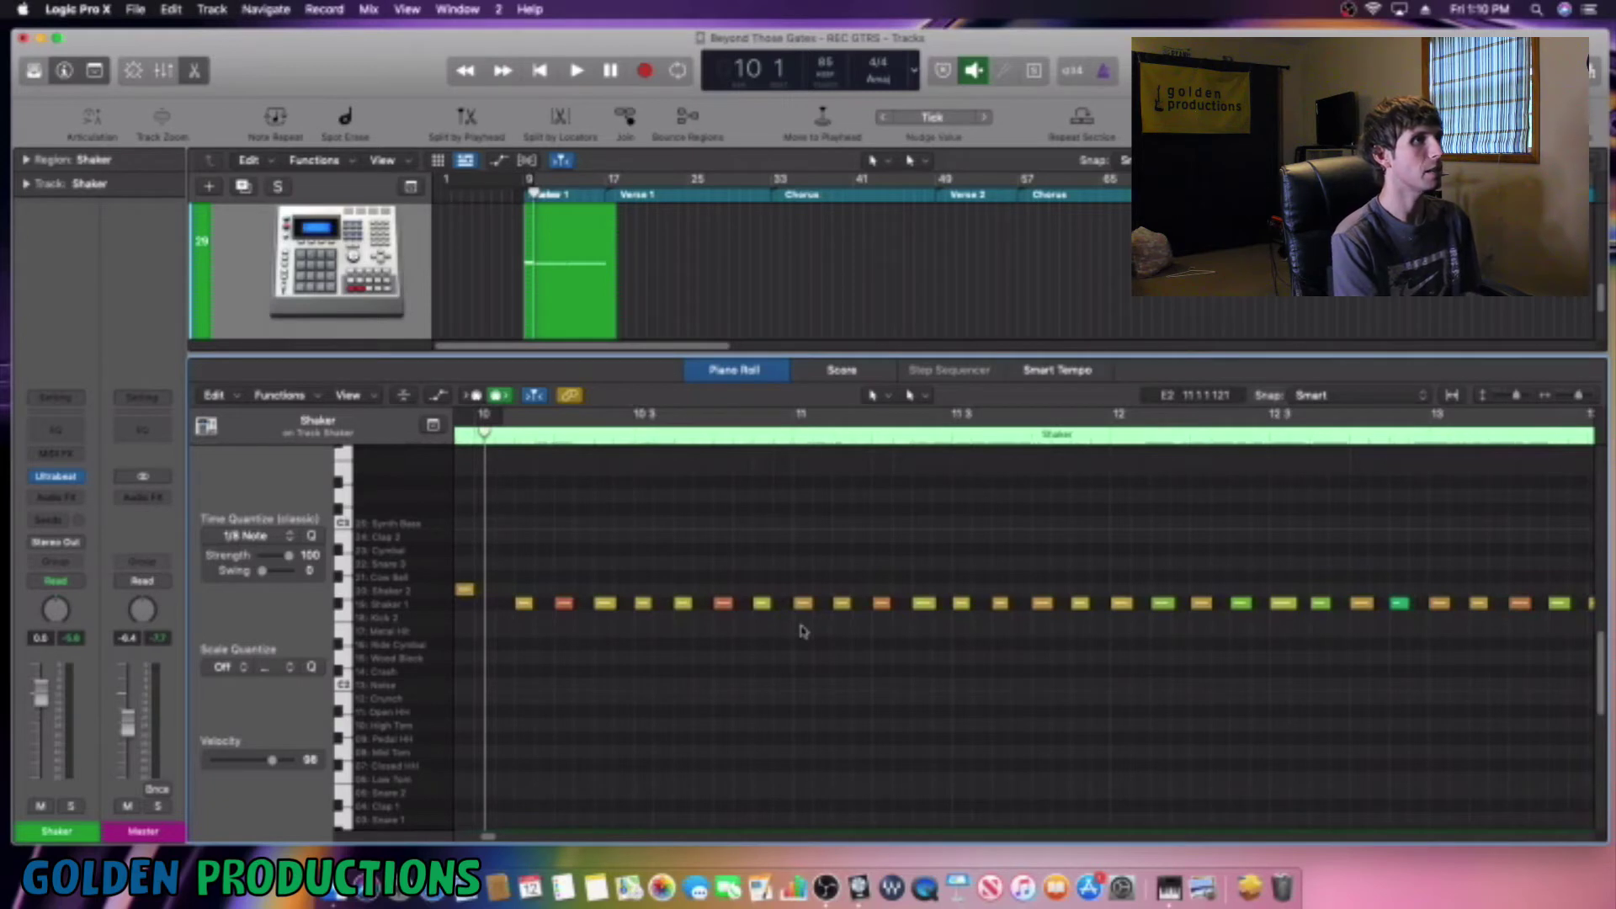
{"action": "left_click", "coordinate": [564, 604]}
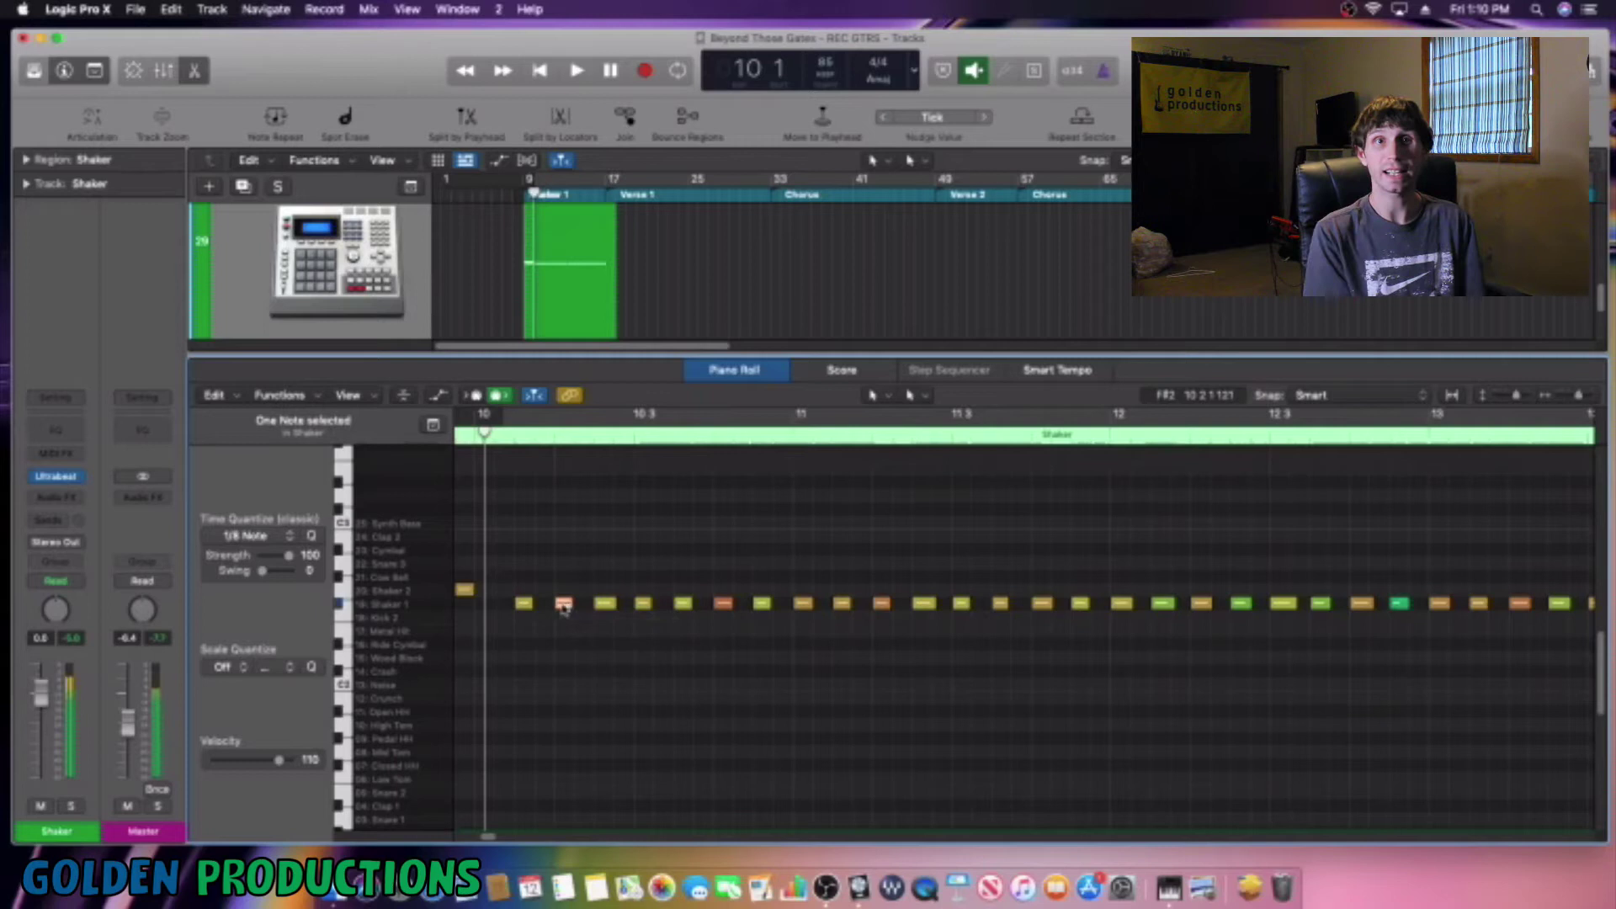
{"action": "mouse_move", "coordinate": [564, 606]}
{"action": "left_mouse_down"}
{"action": "mouse_move", "coordinate": [544, 606]}
{"action": "mouse_move", "coordinate": [605, 606]}
{"action": "mouse_move", "coordinate": [585, 607]}
{"action": "left_mouse_up"}
{"action": "left_click", "coordinate": [561, 605]}
{"action": "left_click_drag", "start_coordinate": [683, 604], "coordinate": [603, 607]}
{"action": "left_click", "coordinate": [632, 645]}
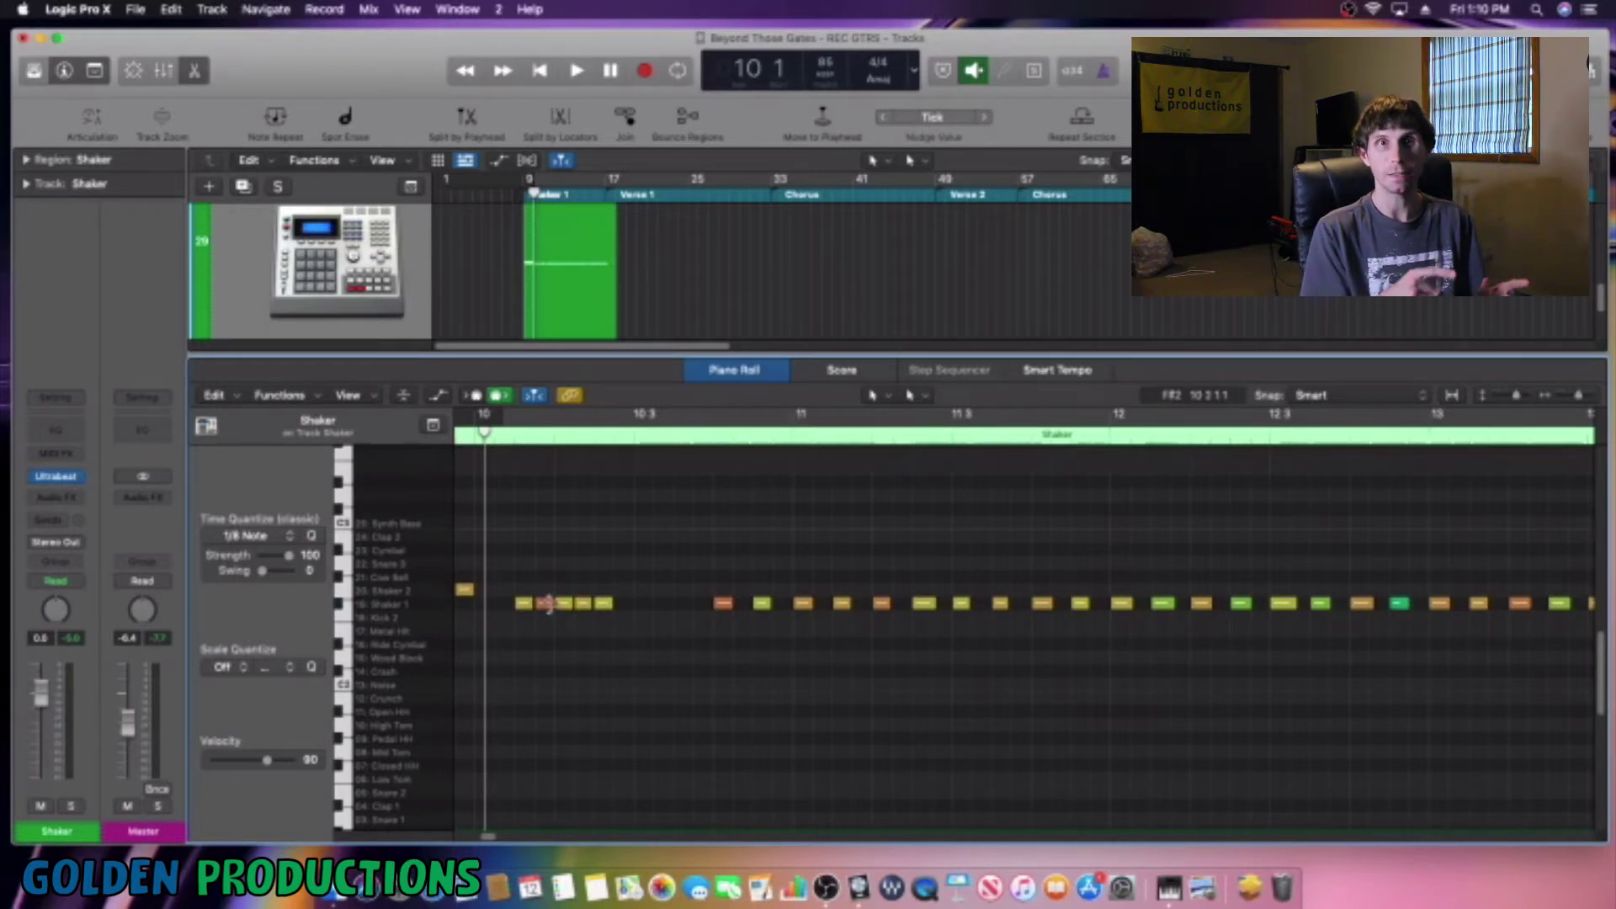
{"action": "left_click_drag", "start_coordinate": [547, 608], "coordinate": [583, 591]}
Pull the bar-11 notes back between 10.3 and 10.4.4 to form a rapid roll.
{"action": "left_click_drag", "start_coordinate": [722, 605], "coordinate": [624, 597]}
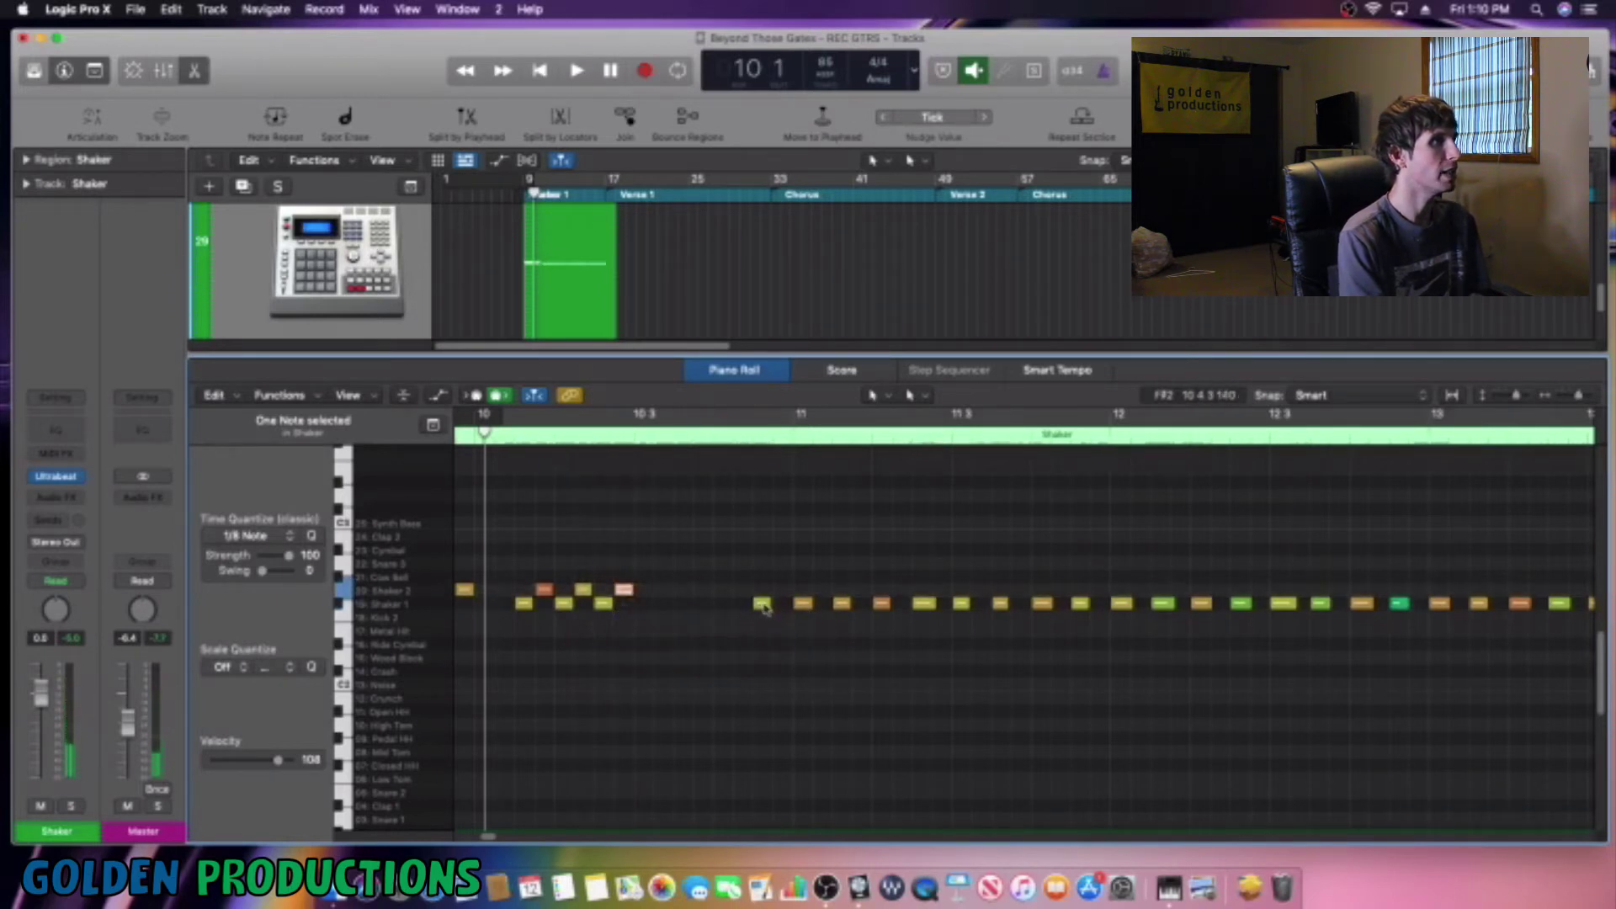
{"action": "left_click_drag", "start_coordinate": [758, 603], "coordinate": [645, 604]}
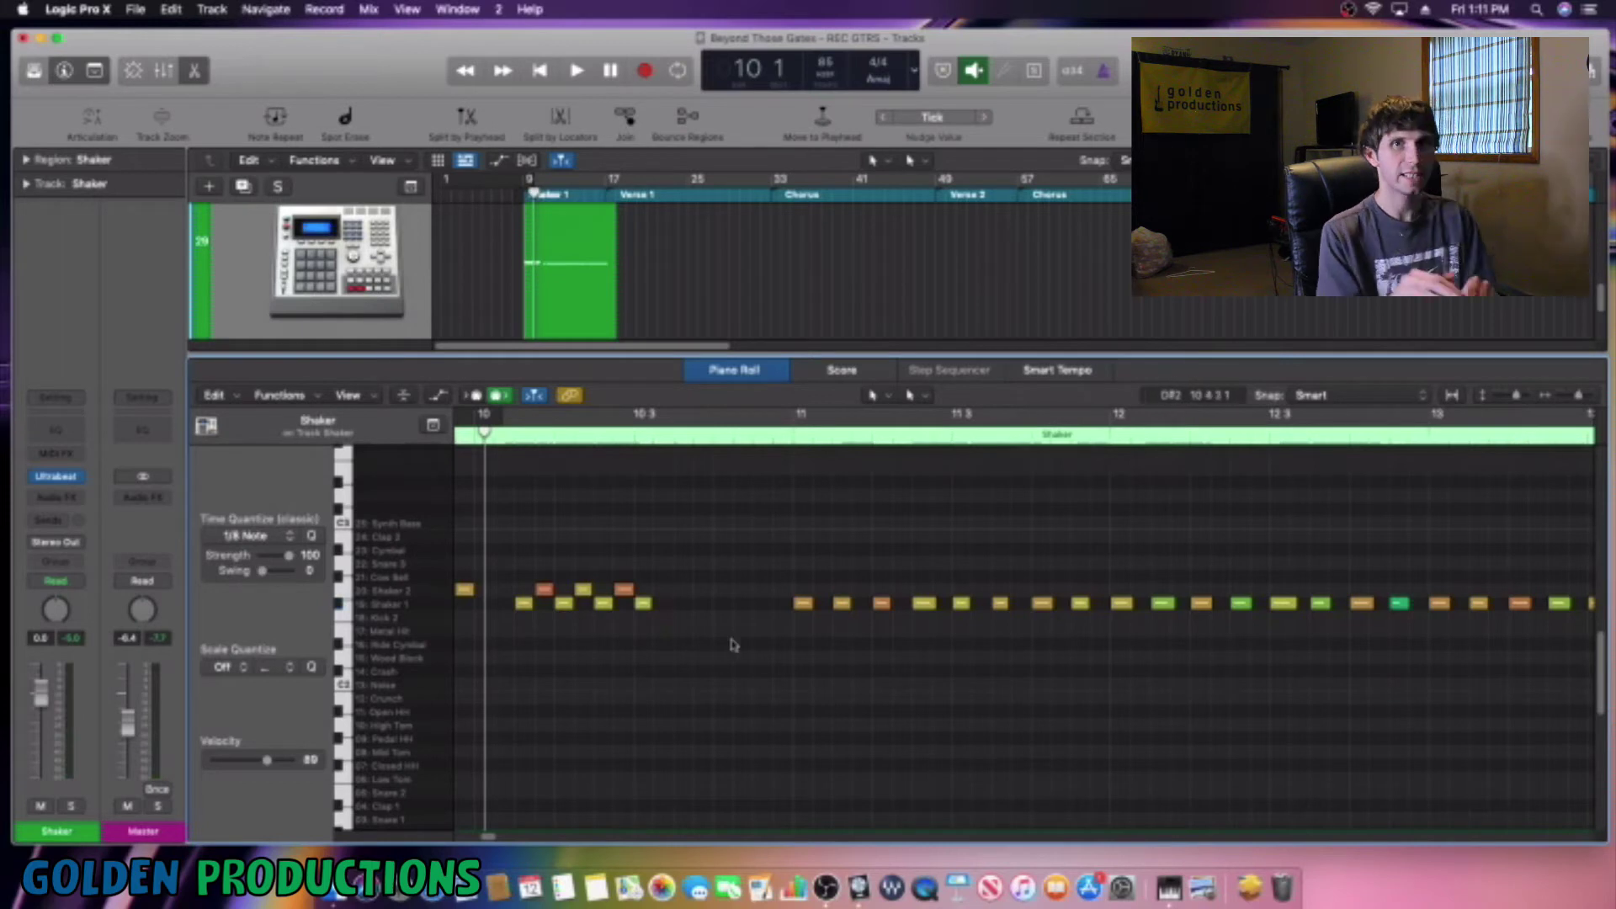
{"action": "left_click_drag", "start_coordinate": [805, 608], "coordinate": [666, 595]}
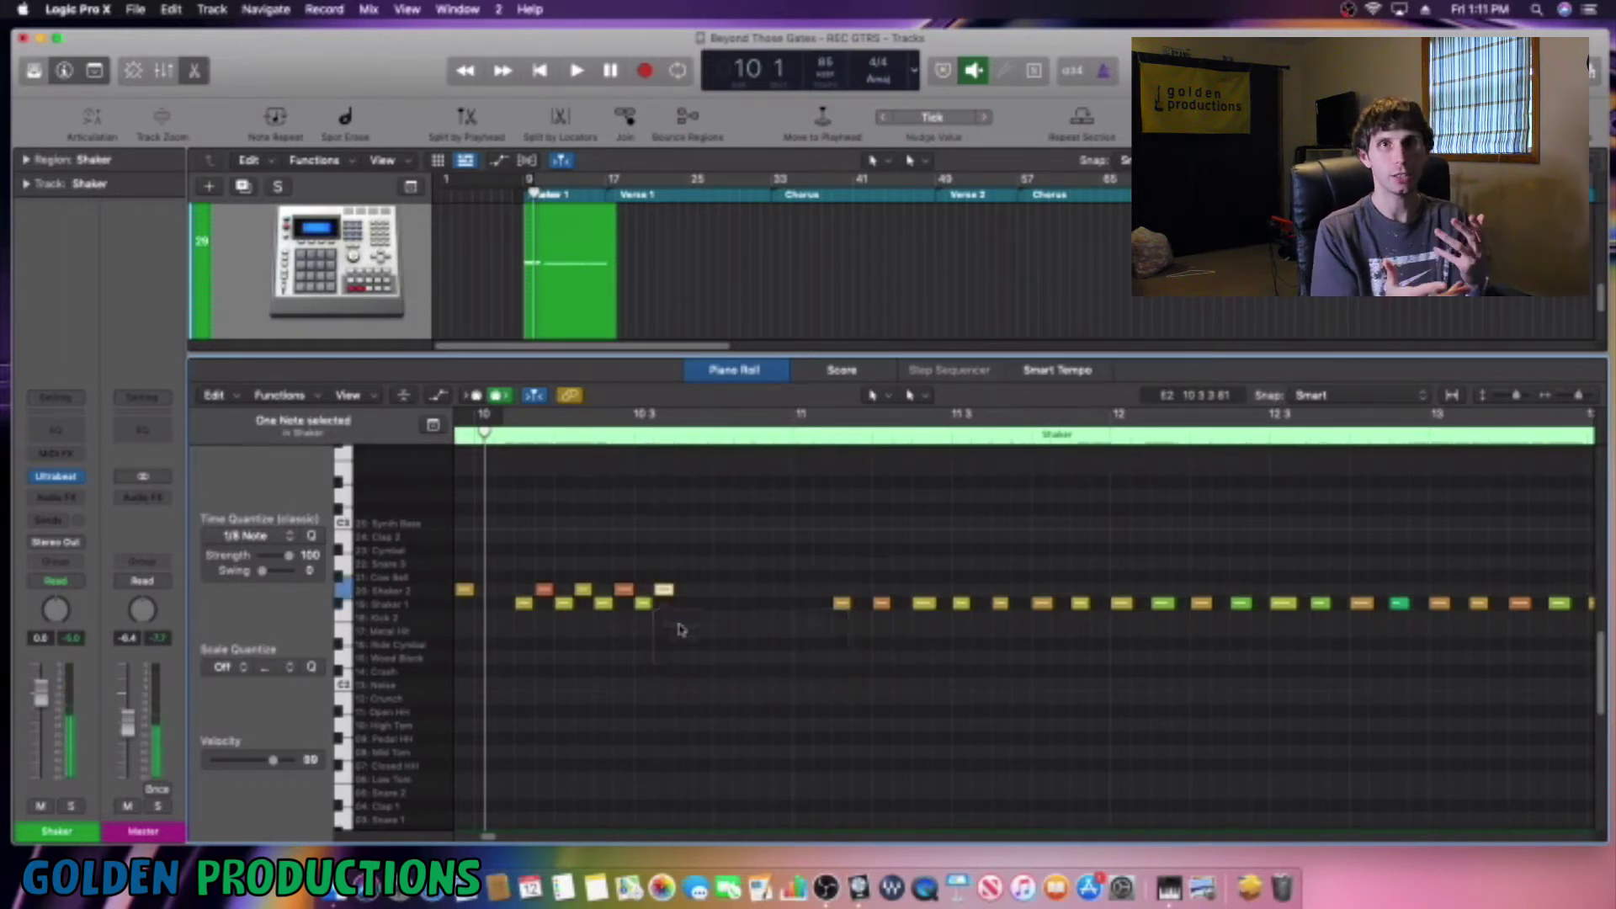
{"action": "left_click", "coordinate": [680, 628]}
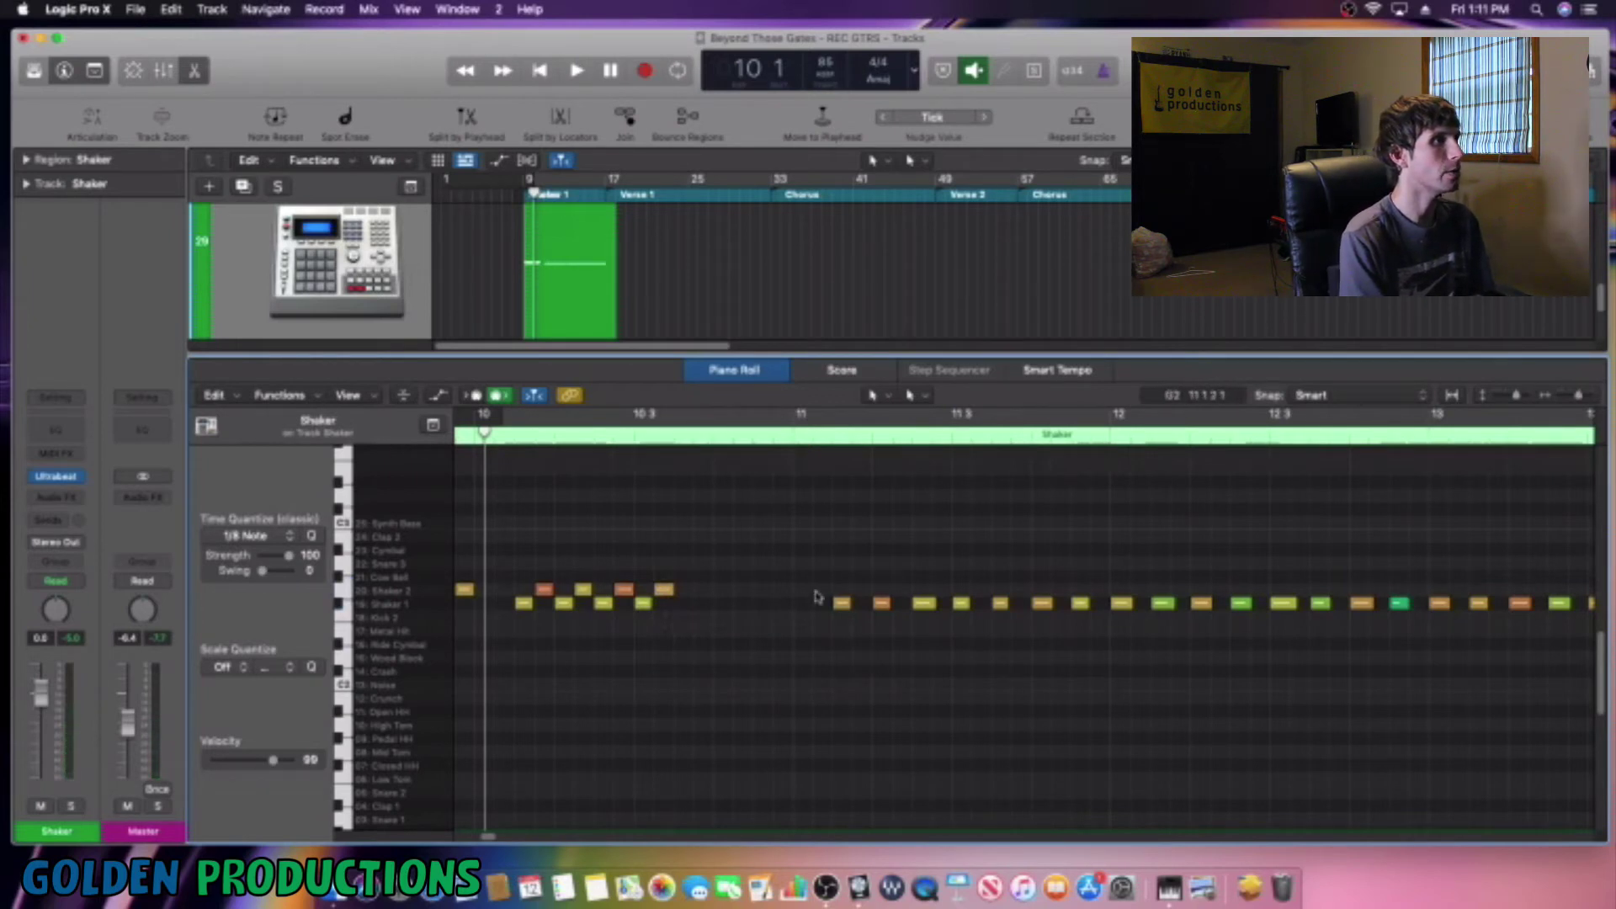
{"action": "left_click_drag", "start_coordinate": [843, 607], "coordinate": [703, 613]}
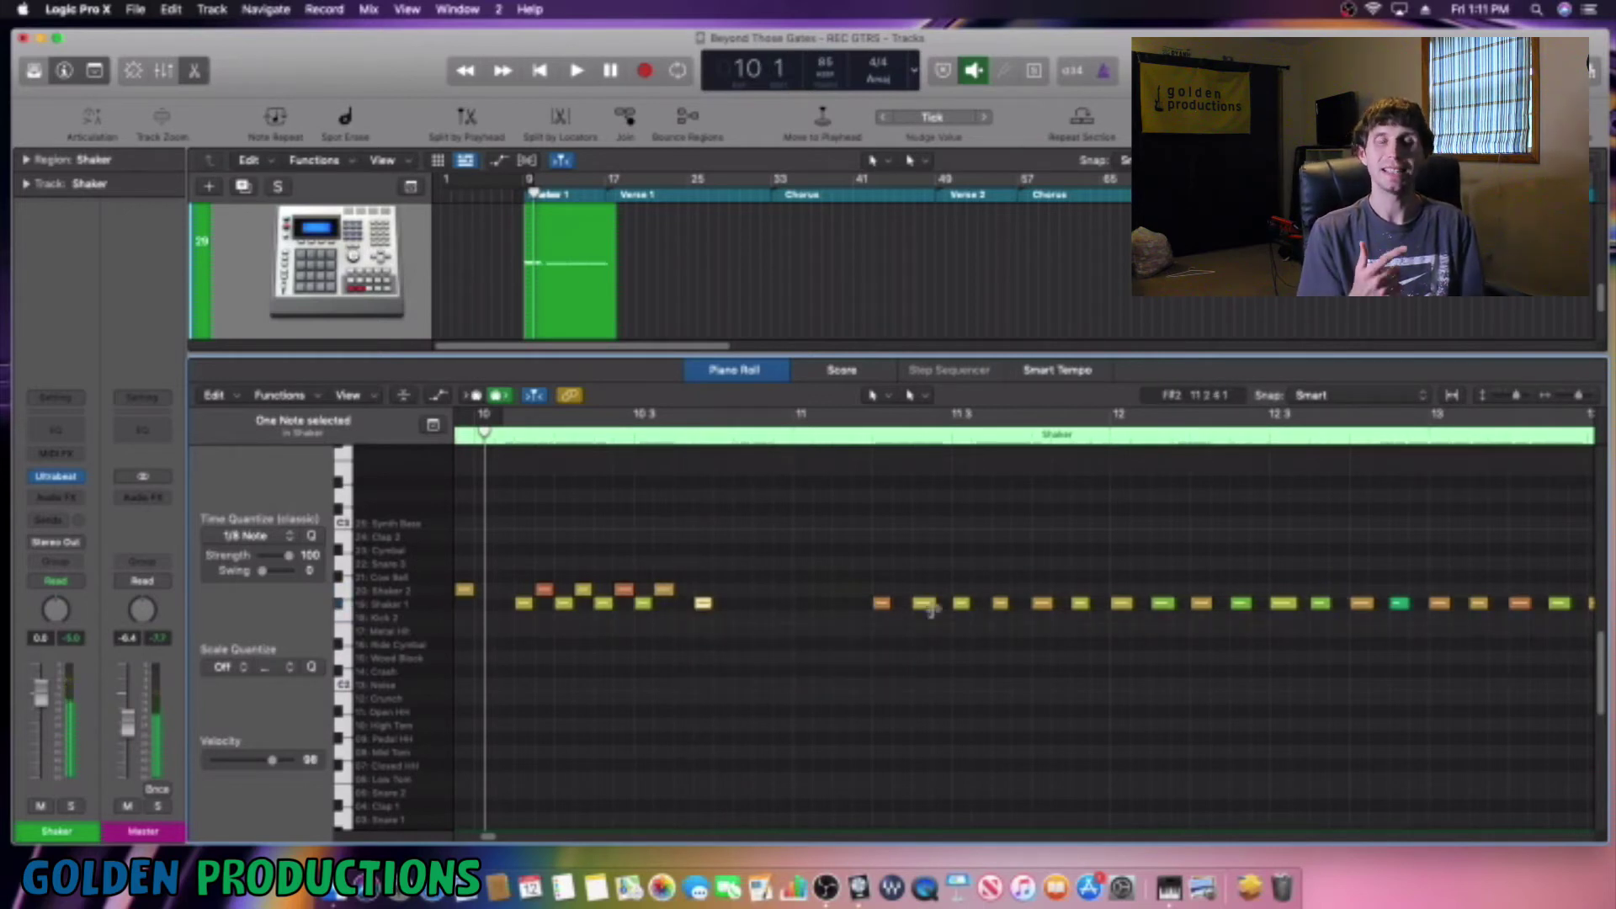
{"action": "left_click_drag", "start_coordinate": [880, 608], "coordinate": [723, 606]}
{"action": "left_click_drag", "start_coordinate": [926, 604], "coordinate": [747, 607]}
{"action": "left_click", "coordinate": [752, 606]}
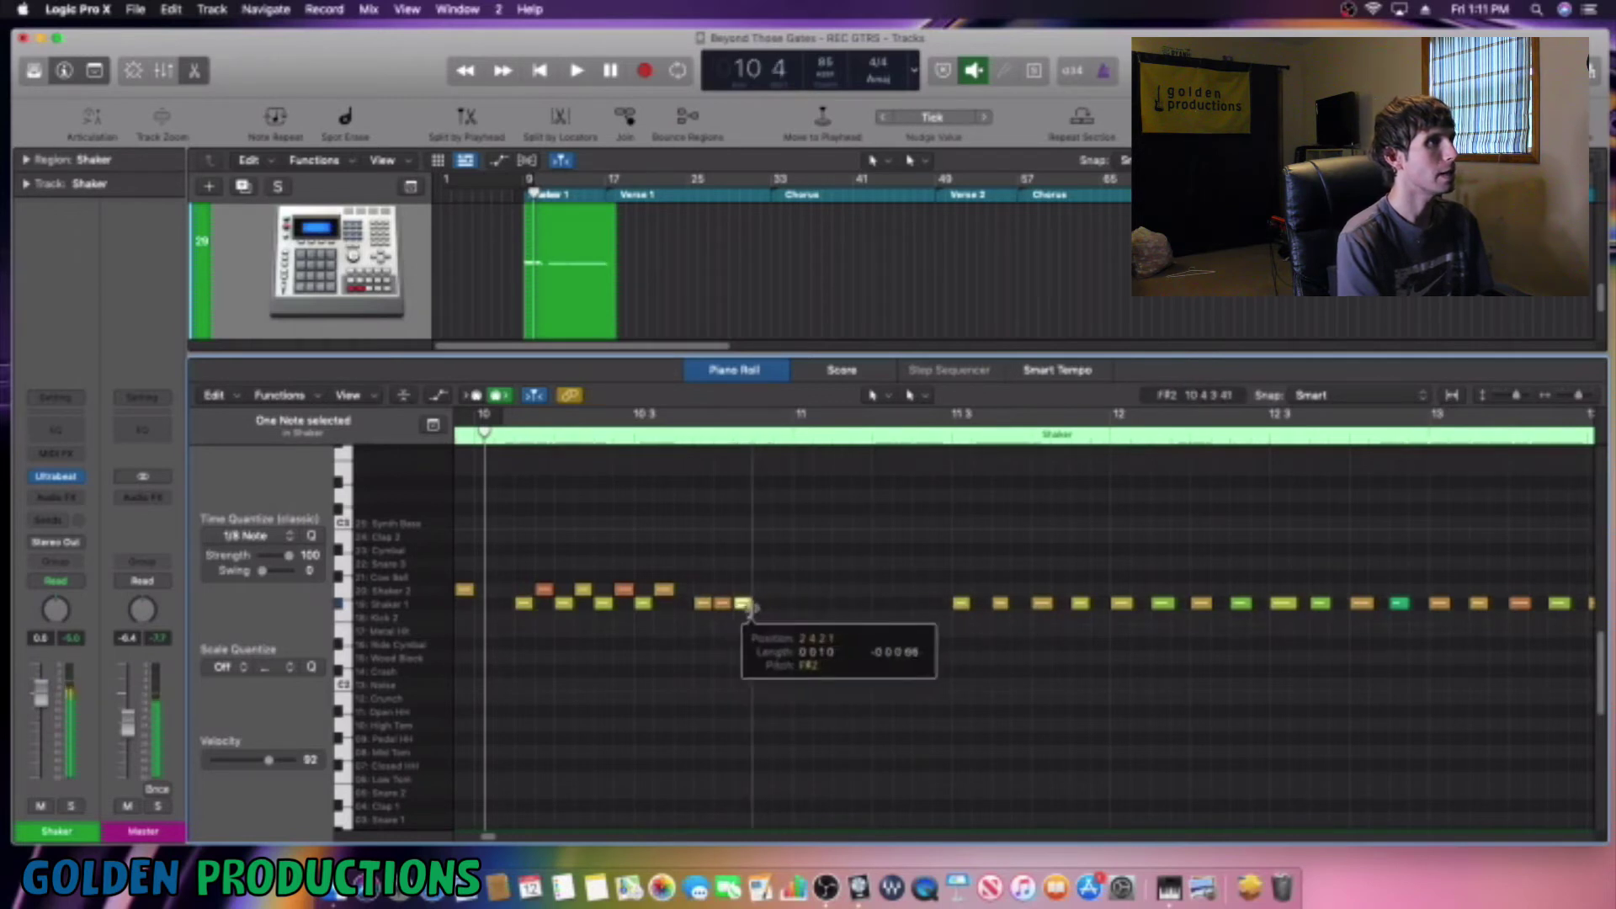
{"action": "left_click_drag", "start_coordinate": [961, 607], "coordinate": [762, 610]}
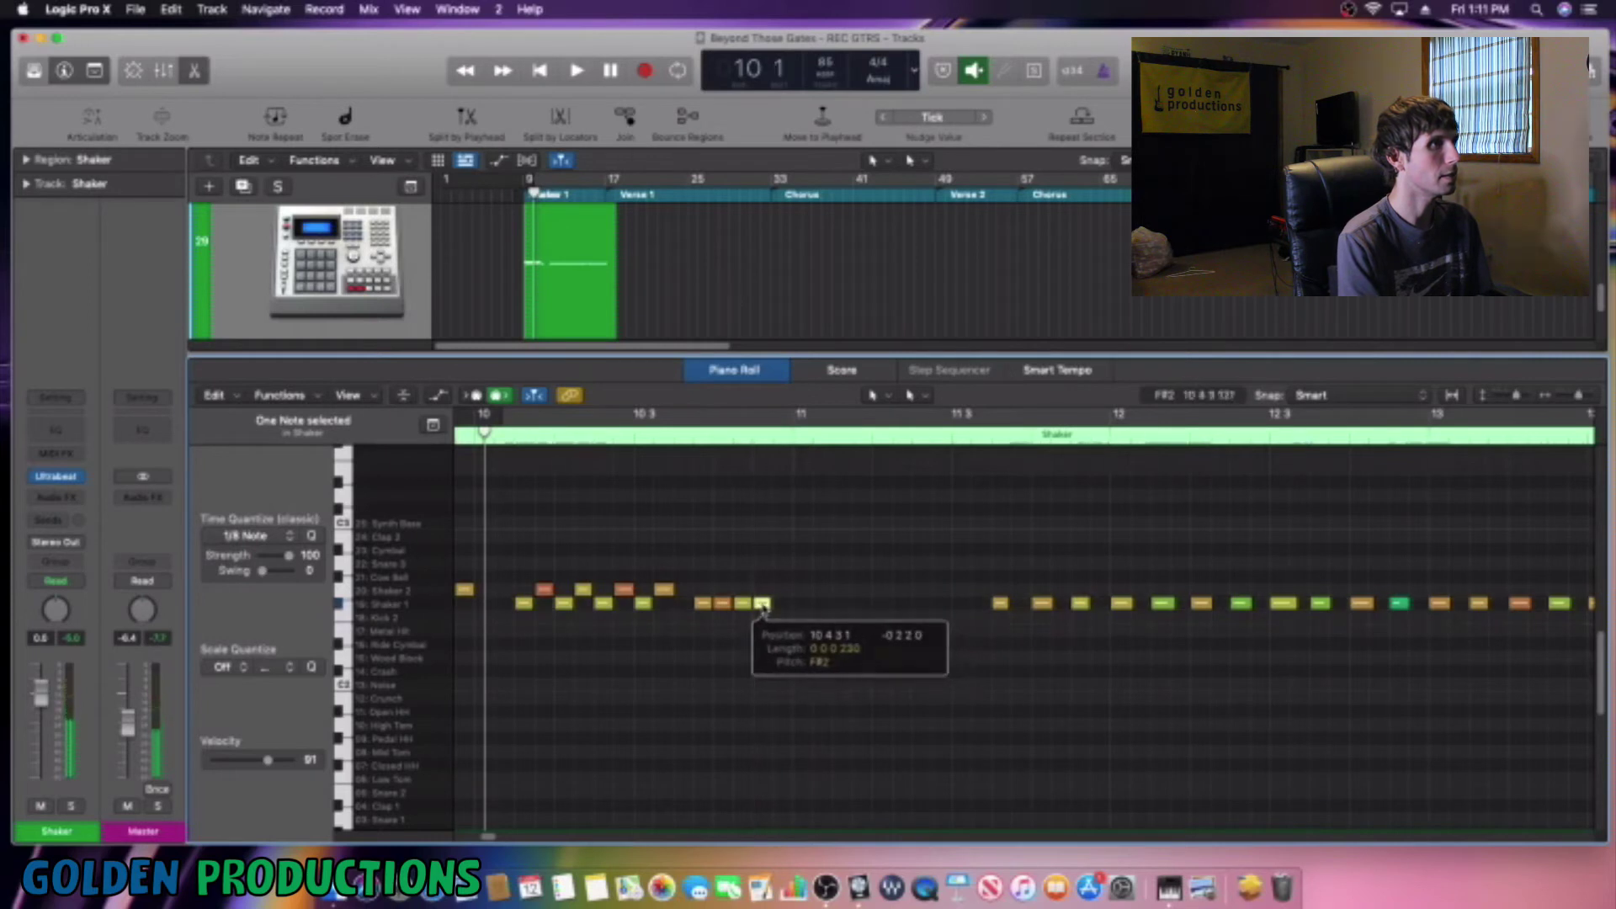
{"action": "left_click_drag", "start_coordinate": [1002, 606], "coordinate": [782, 605]}
{"action": "left_click", "coordinate": [802, 661]}
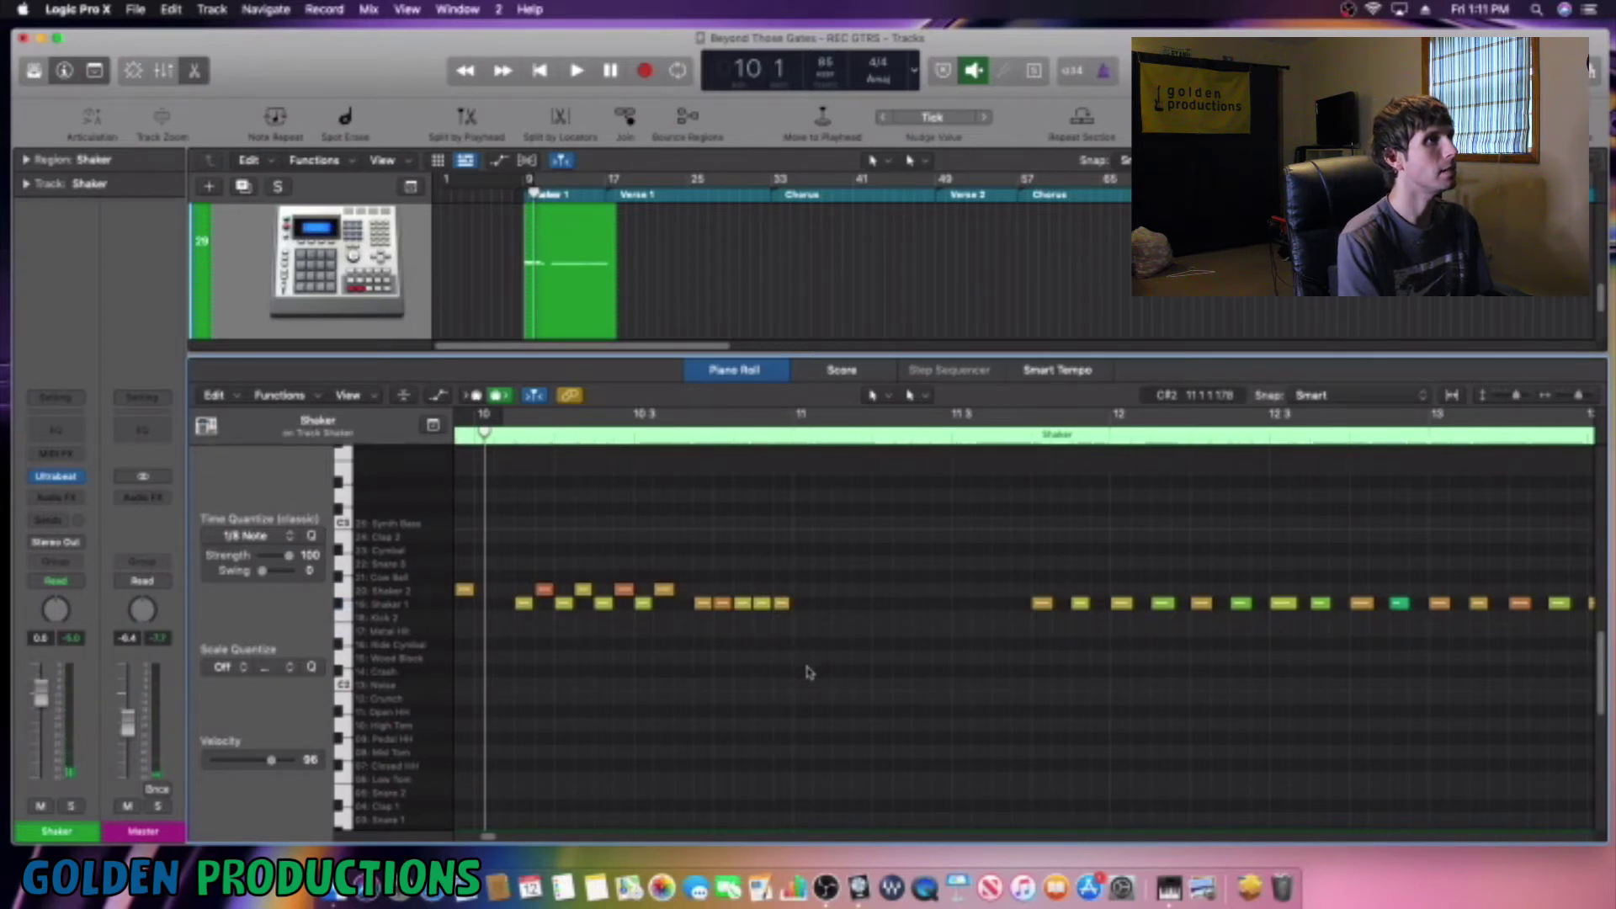
Play the edited pattern, solo the Shaker track, and replay from bar 10.
{"action": "key", "text": "space"}
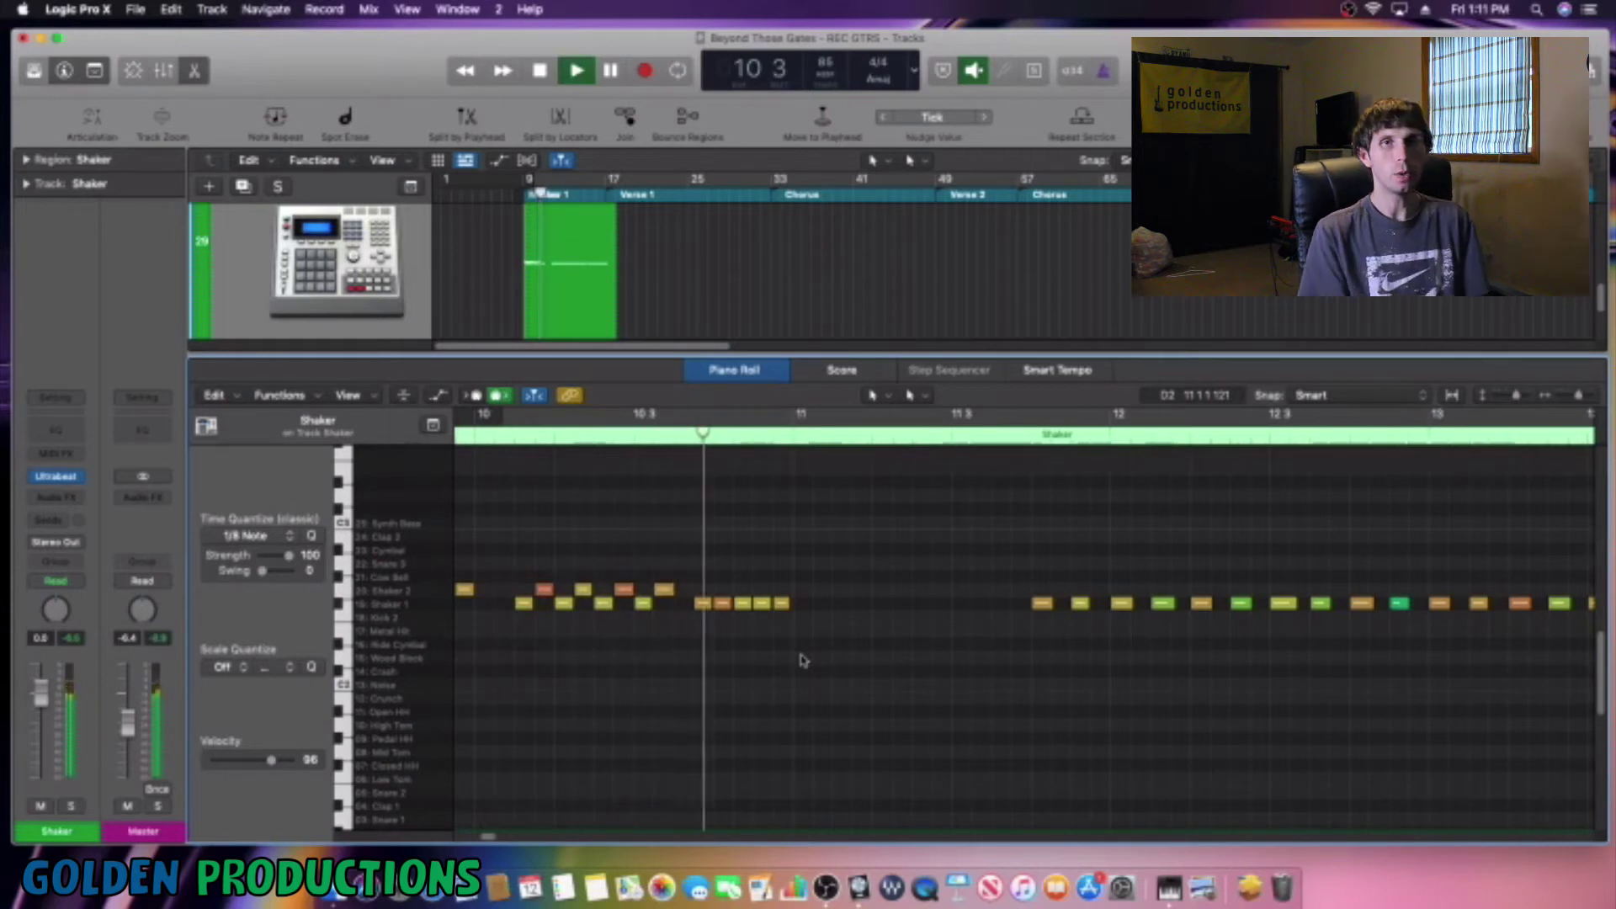
{"action": "key", "text": "space"}
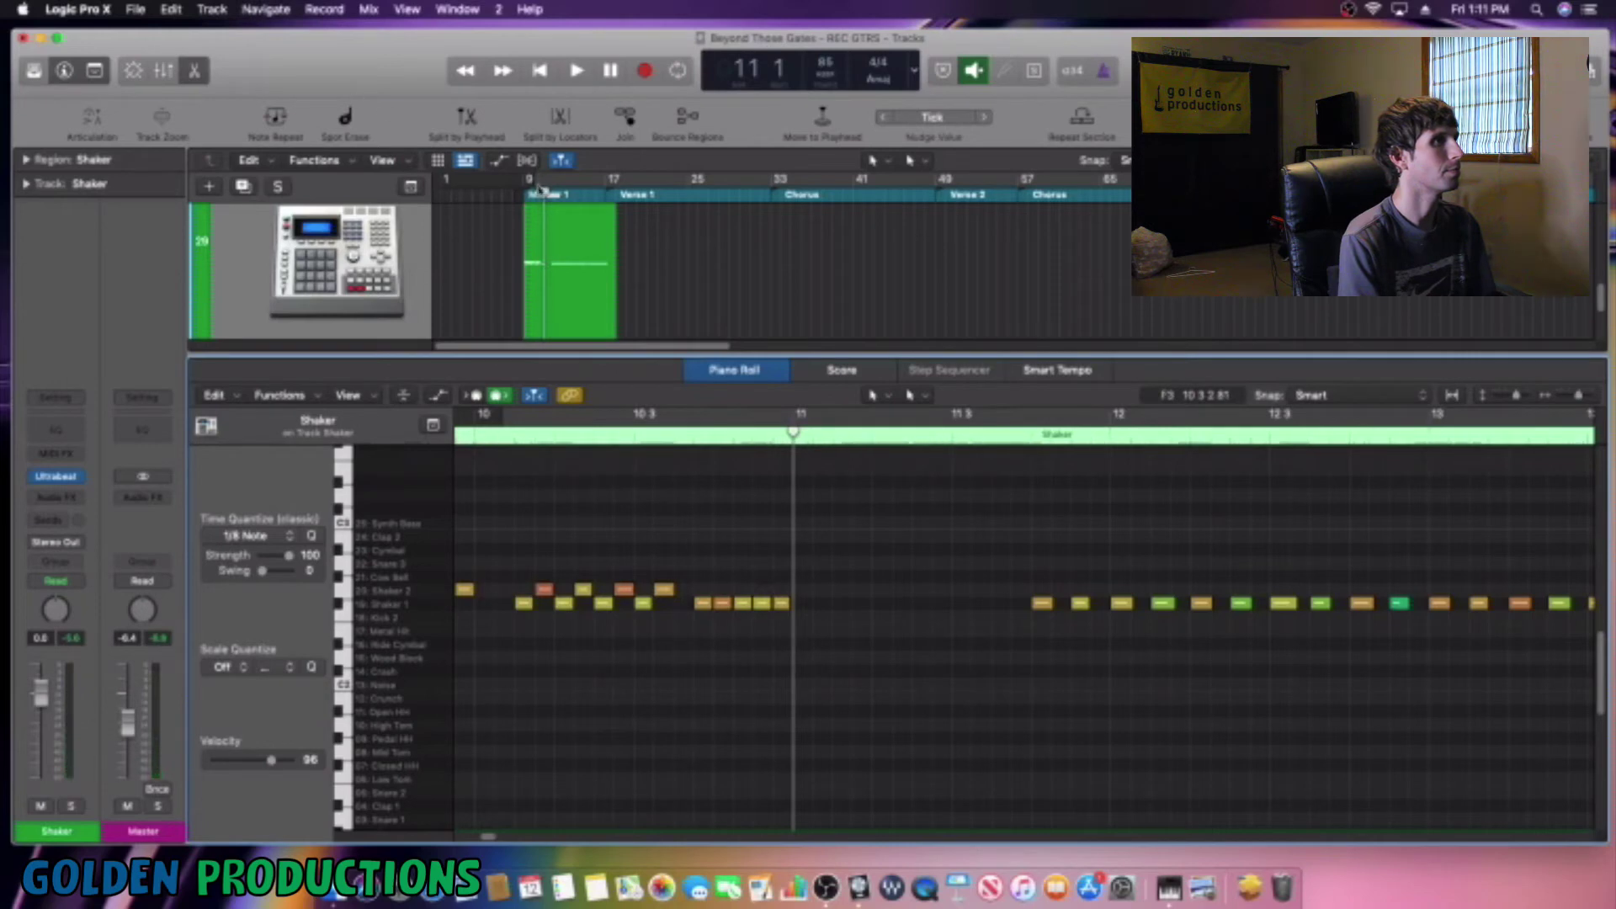
{"action": "key", "text": "p"}
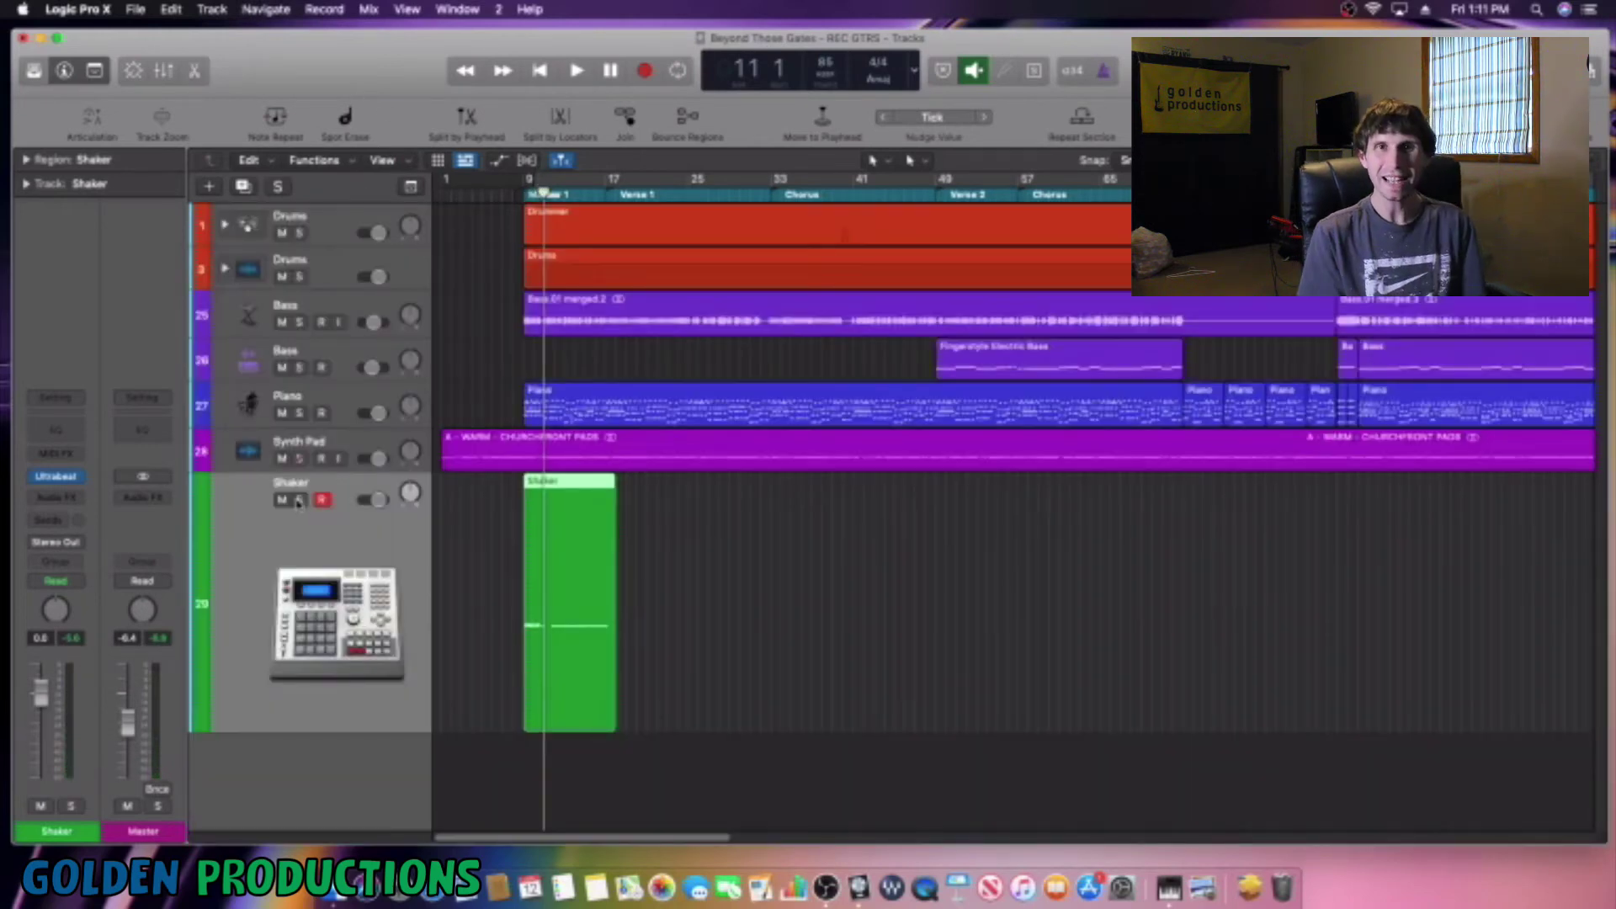
{"action": "key", "text": "s"}
{"action": "key", "text": "p"}
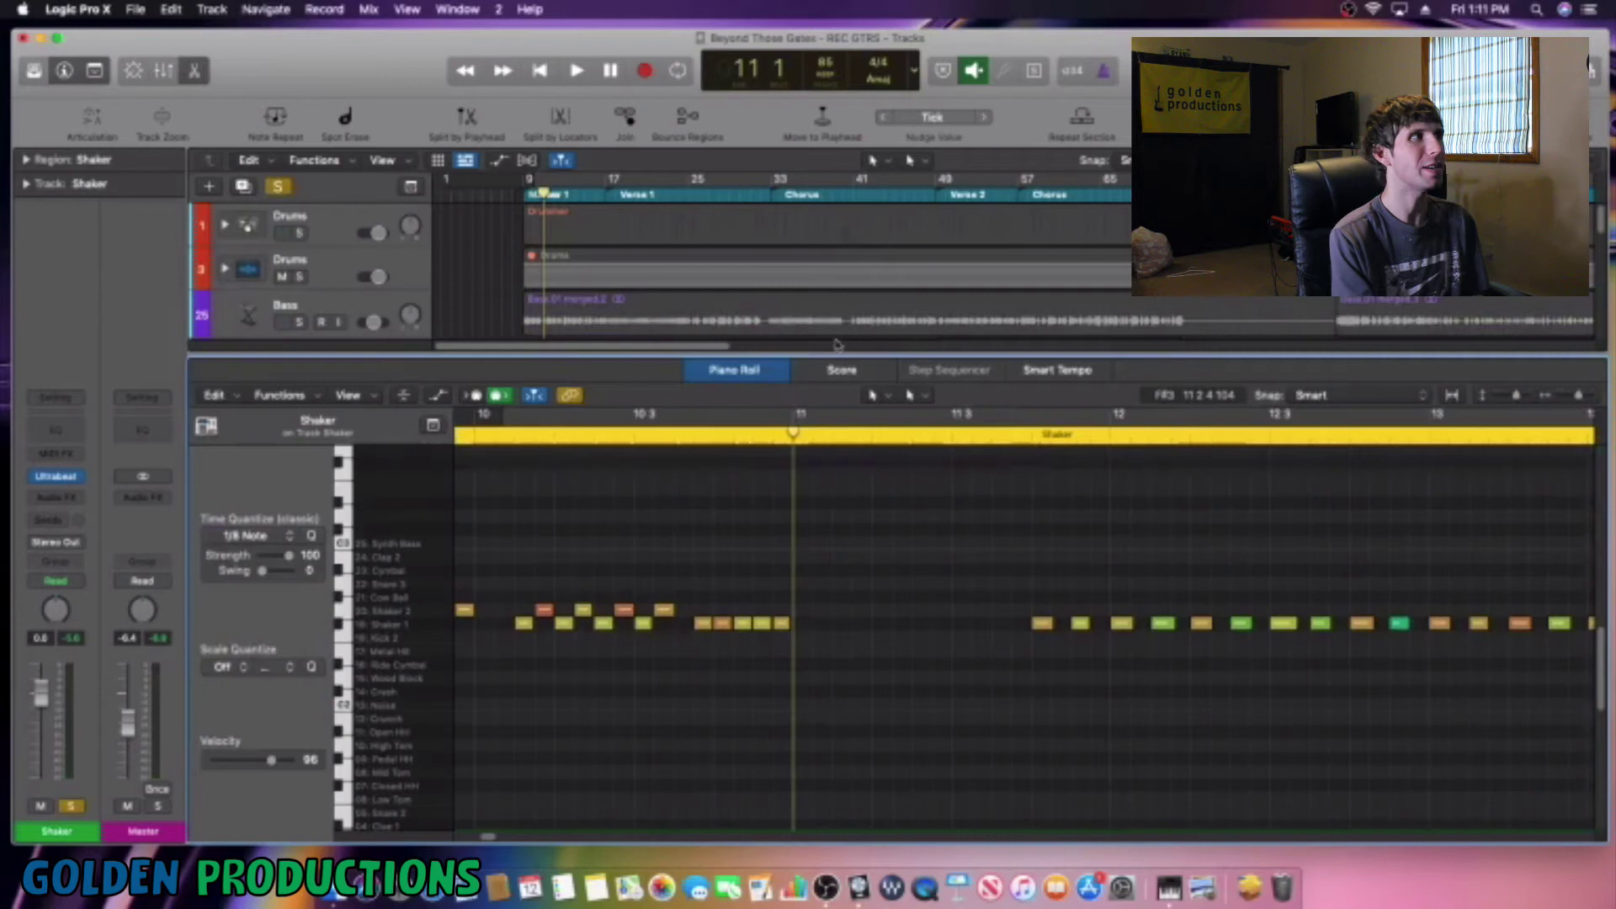
{"action": "key", "text": "comma"}
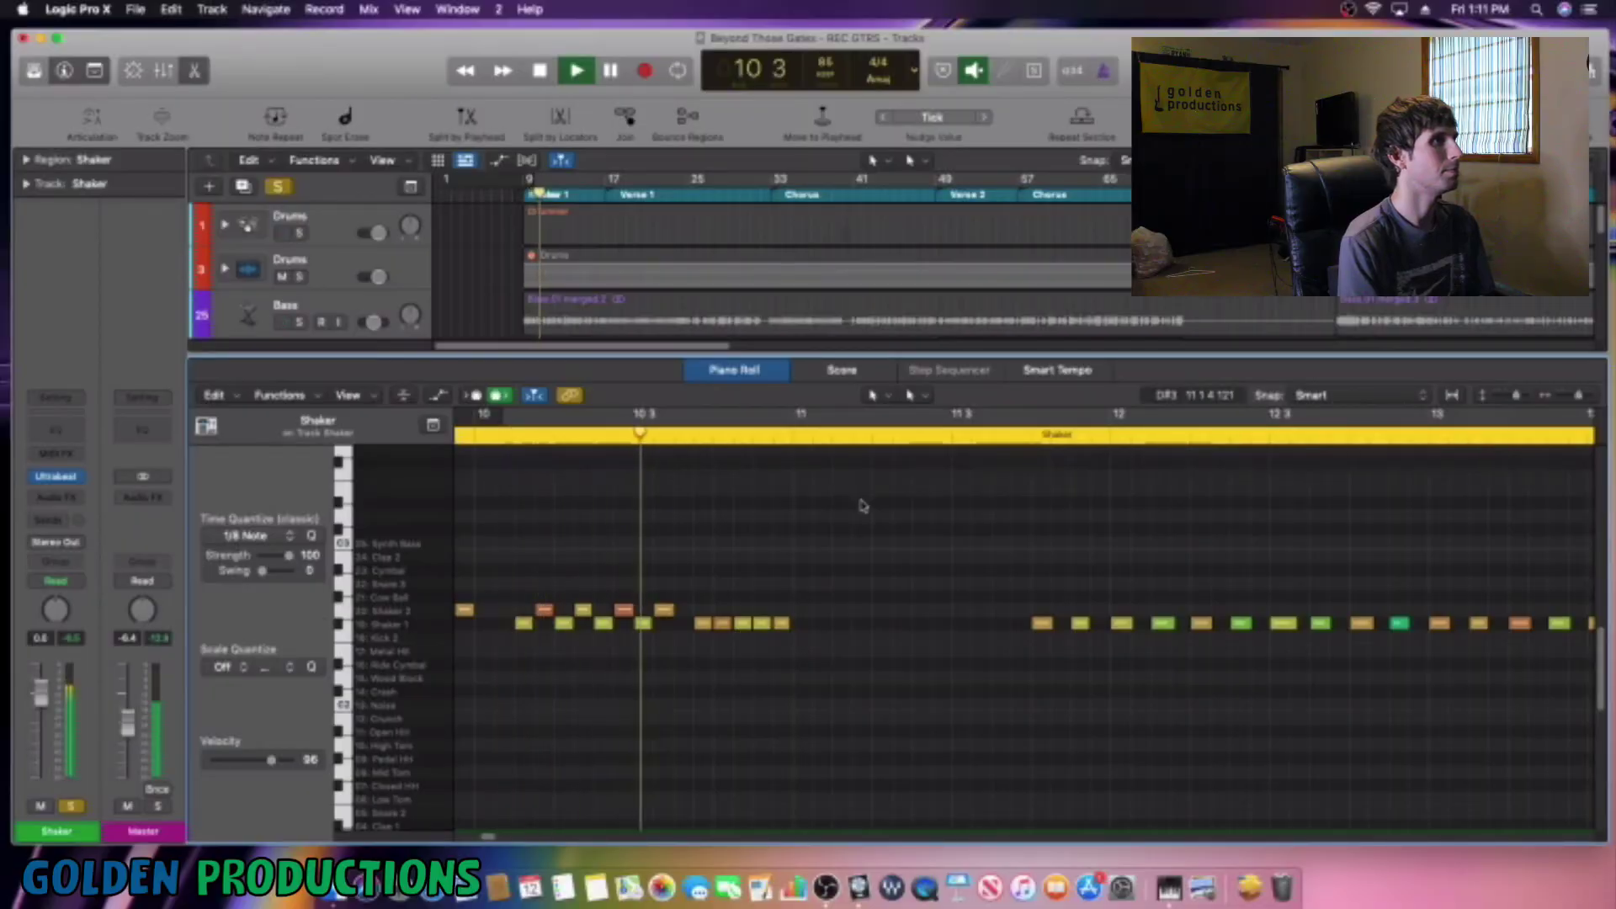
{"action": "key", "text": "space"}
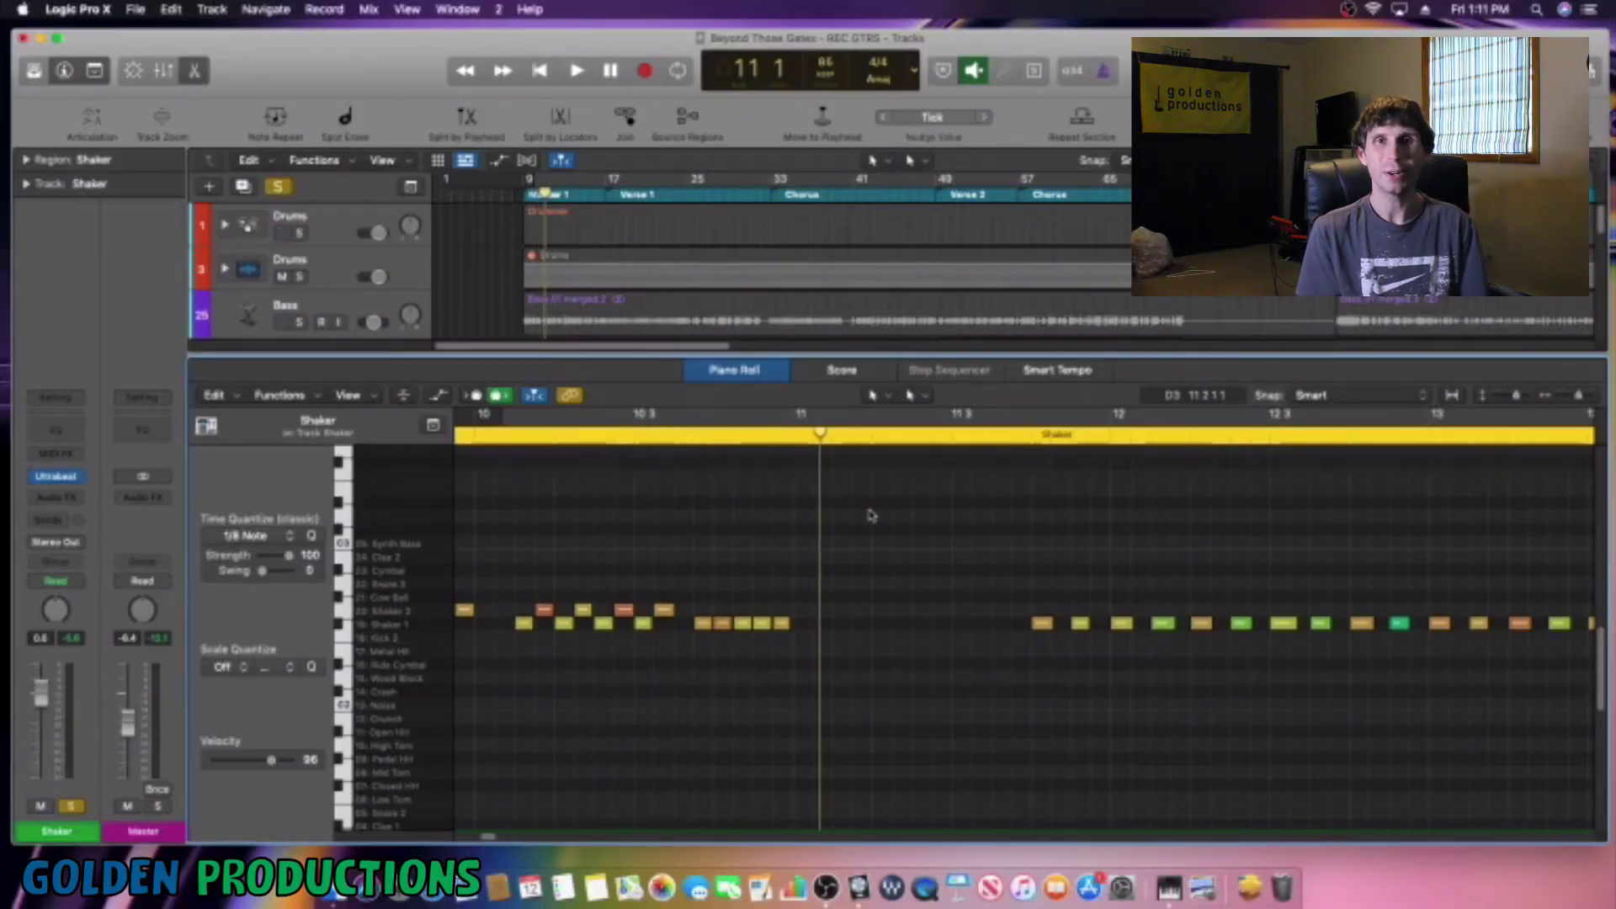